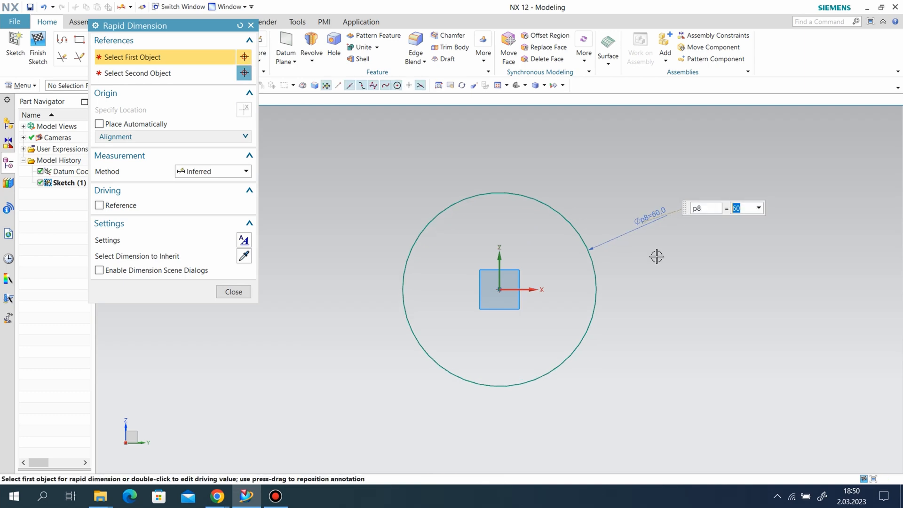
# Draw two horizontal lines outward from the circle's center, about 50 mm to one side and about 44 mm to the other, crossing the circle.
pyautogui.click(245, 290)
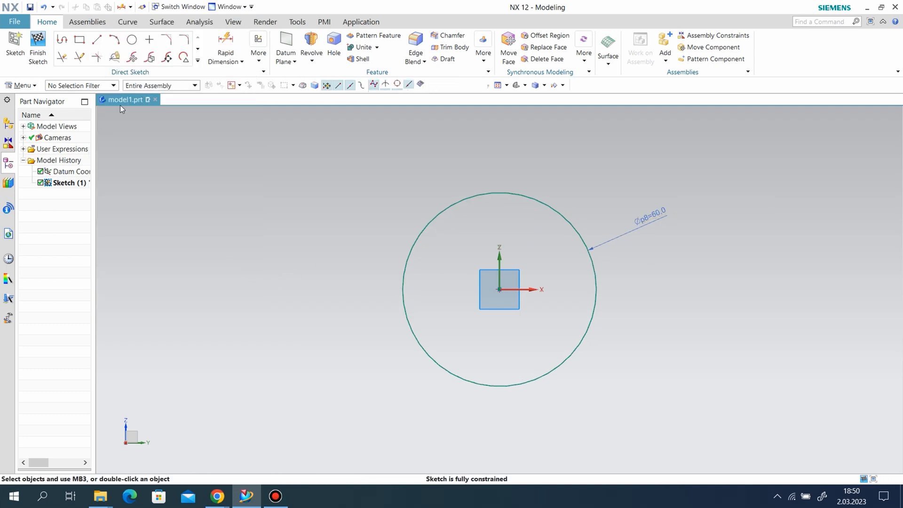
pyautogui.click(97, 40)
pyautogui.click(499, 289)
pyautogui.click(661, 289)
pyautogui.click(485, 290)
pyautogui.click(357, 288)
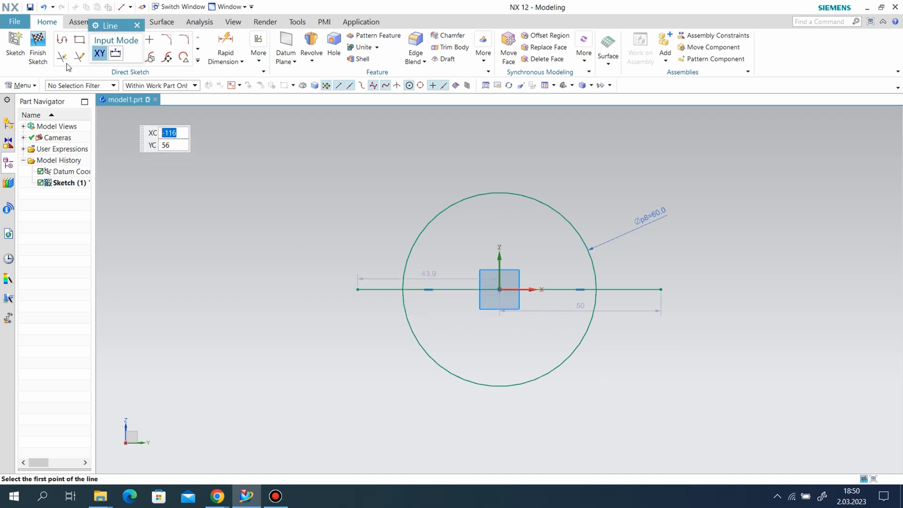
# Trim the lower half of the circle and the line ends outside it, and finish the sketch.
pyautogui.press('t')
pyautogui.moveTo(638, 300)
pyautogui.mouseDown()
pyautogui.moveTo(606, 316)
pyautogui.moveTo(259, 291)
pyautogui.mouseUp()
pyautogui.click(233, 117)
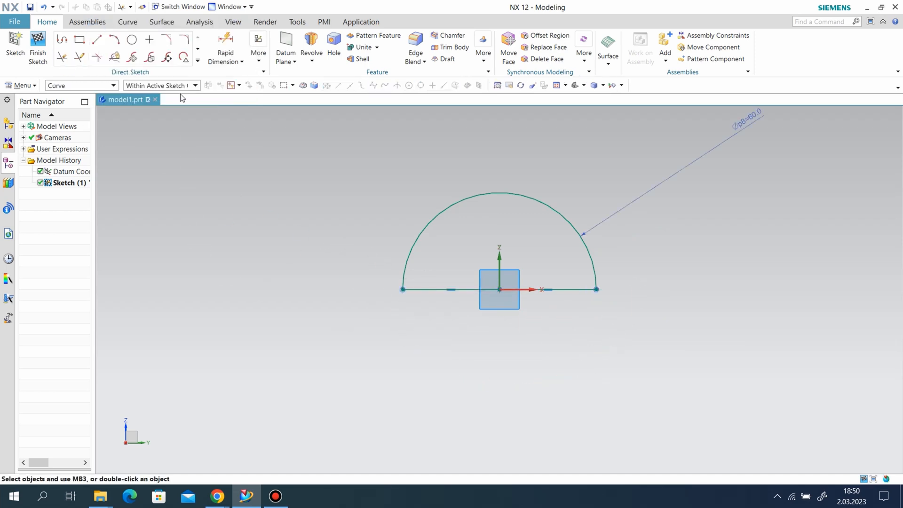
pyautogui.click(37, 52)
# Set up a Revolve of the half-circle sketch about the Y axis through the origin with an end angle of 180°.
pyautogui.click(136, 61)
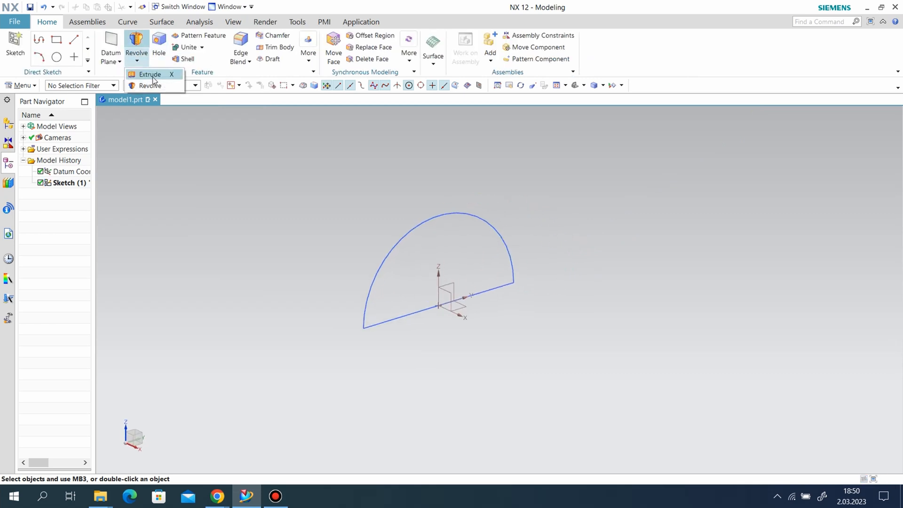
pyautogui.click(143, 86)
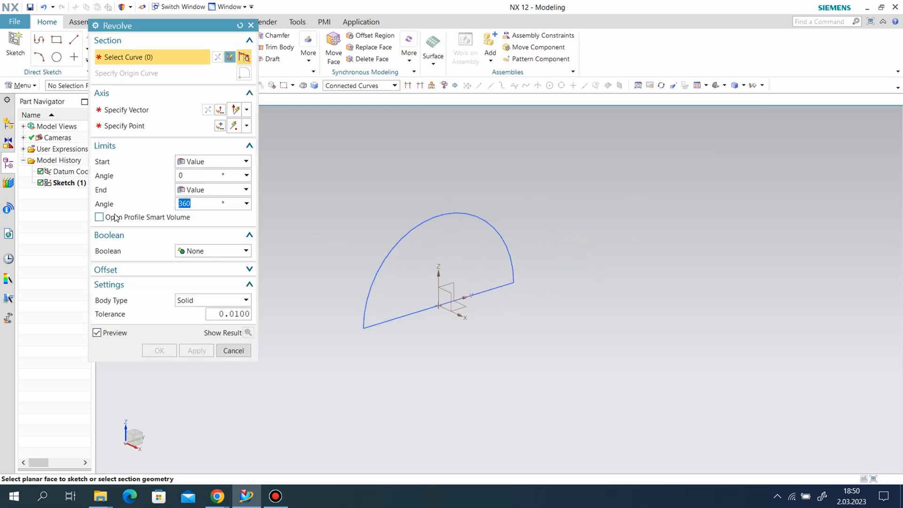
pyautogui.click(64, 182)
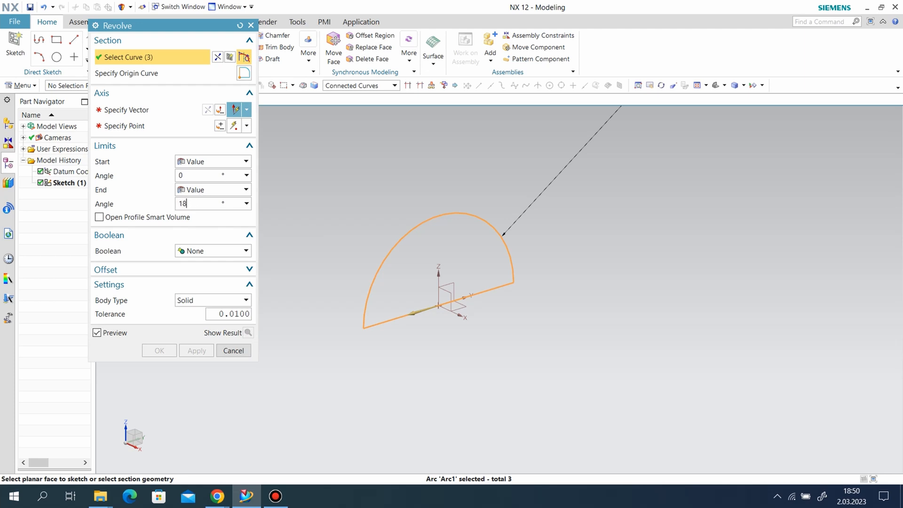
pyautogui.click(162, 112)
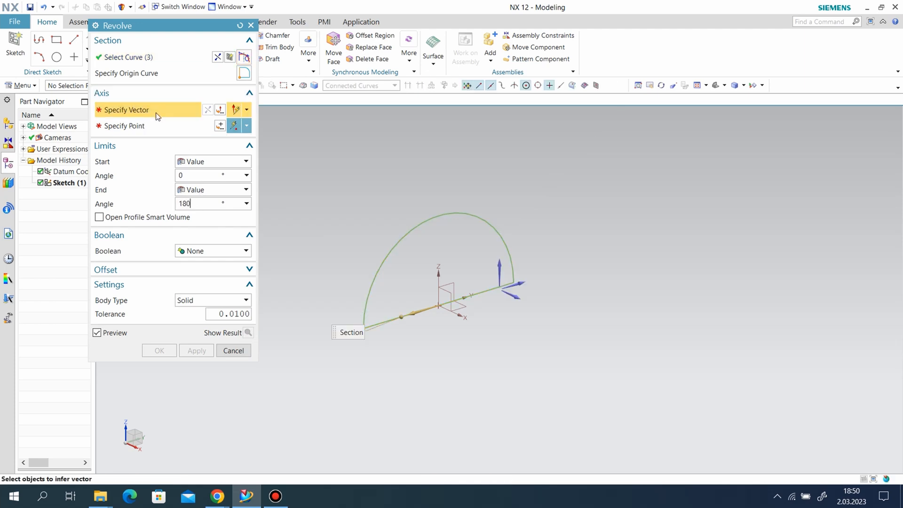
pyautogui.click(523, 284)
pyautogui.click(438, 306)
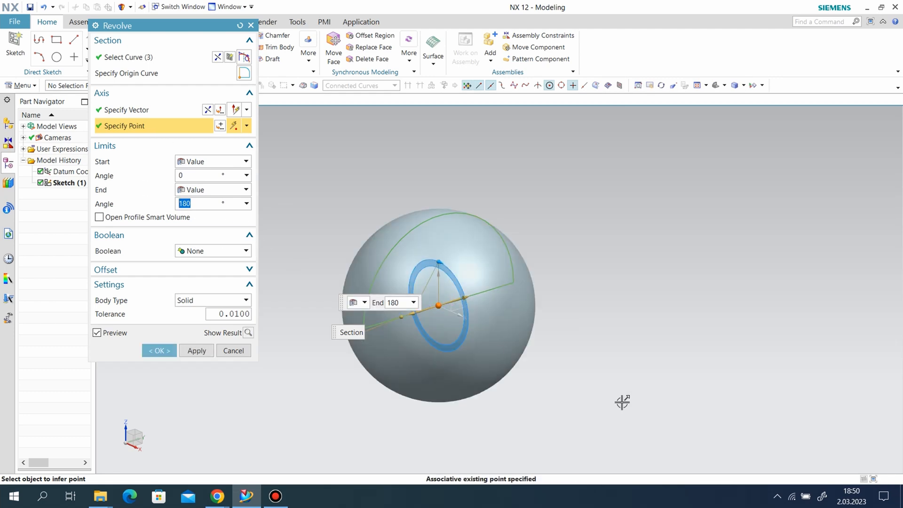
pyautogui.moveTo(566, 348); pyautogui.dragTo(536, 282, button='middle')
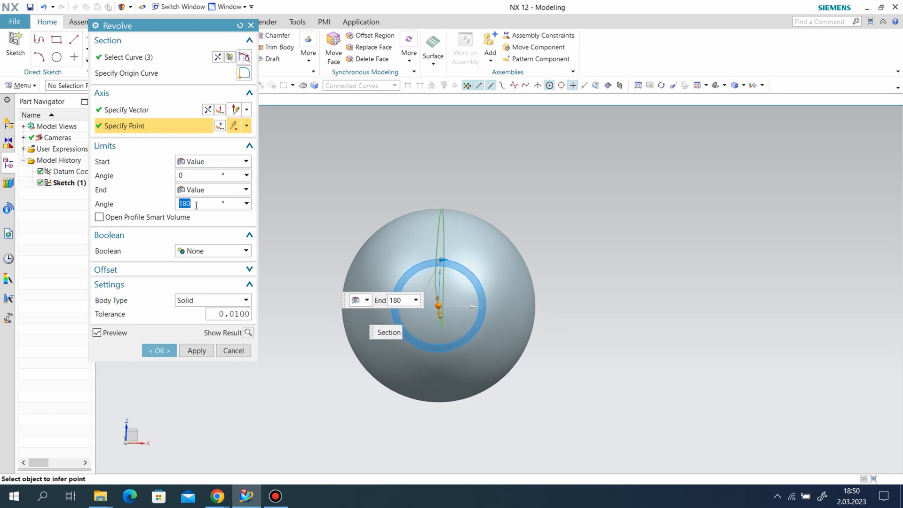
pyautogui.write('0')
pyautogui.press('Return')
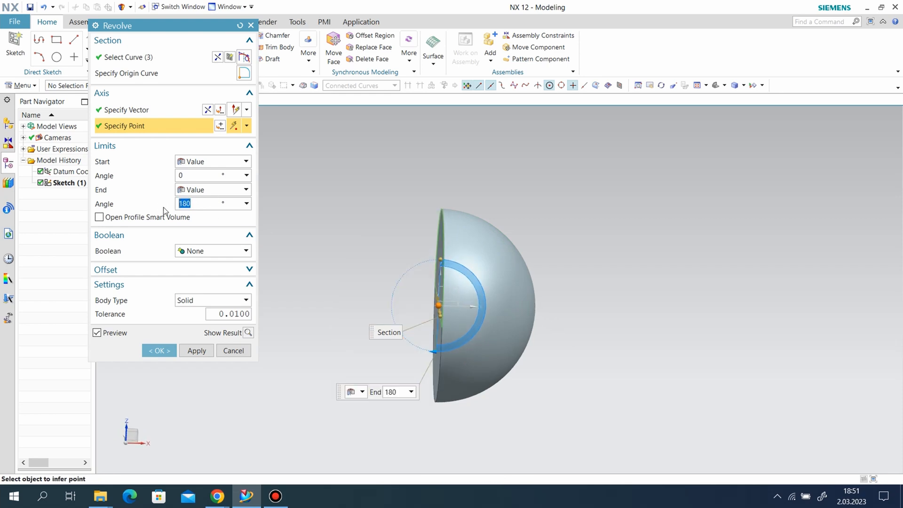
# Set the revolve's start angle to -90° and end angle to 90°, and create the solid dome.
pyautogui.click(192, 177)
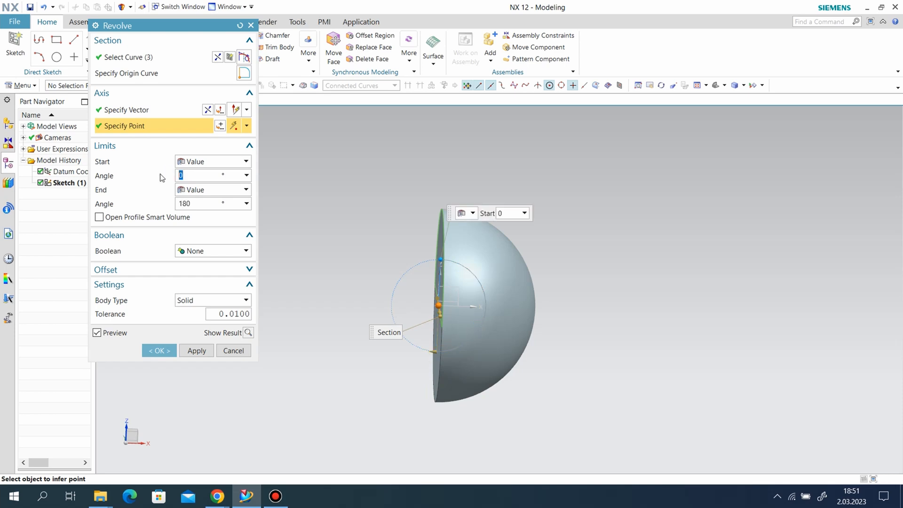
pyautogui.click(203, 202)
pyautogui.write('90')
pyautogui.press('Return')
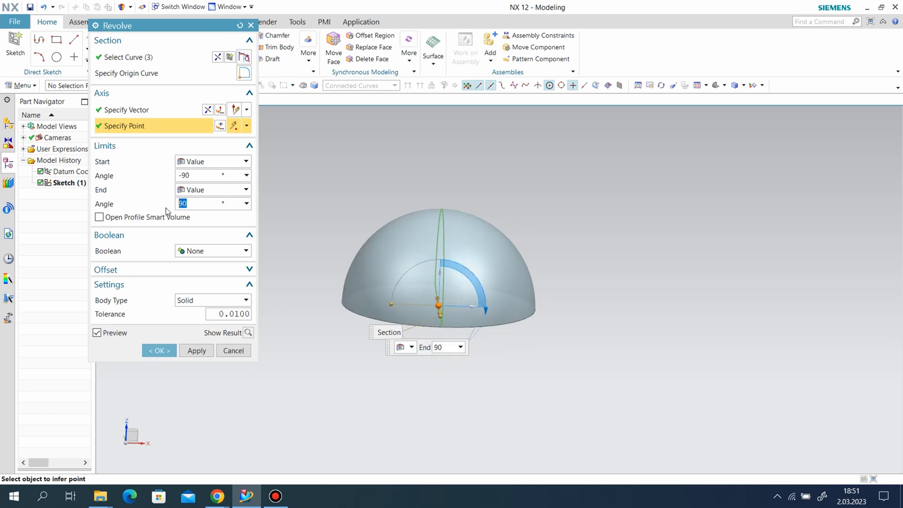
pyautogui.click(159, 350)
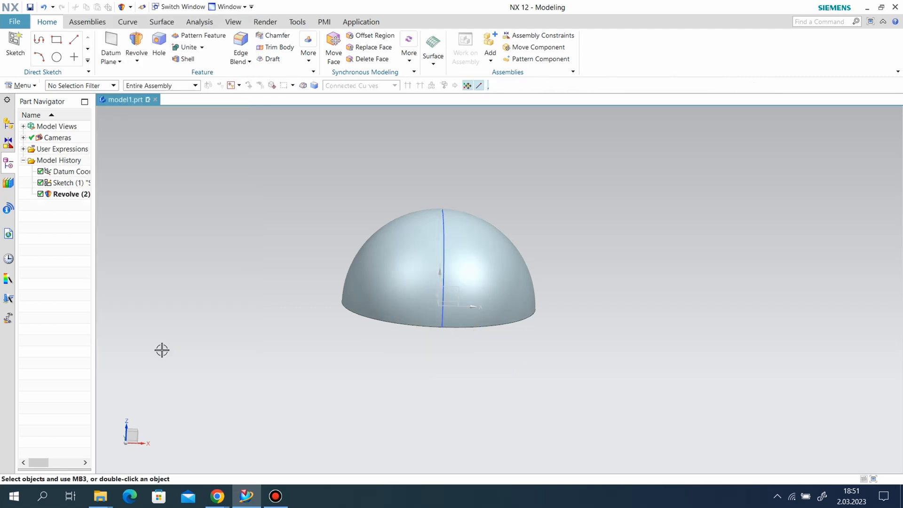
# Hide the half-circle sketch and create a new sketch on the XZ datum plane.
pyautogui.rightClick(444, 251)
pyautogui.click(467, 22)
pyautogui.scroll(-2, 518, 308)
pyautogui.moveTo(525, 326); pyautogui.dragTo(474, 221, button='middle')
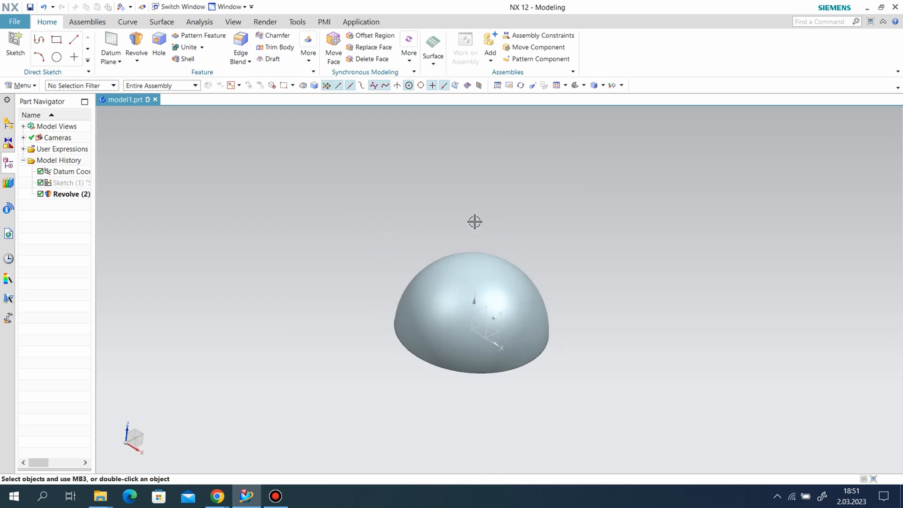
pyautogui.scroll(1, 475, 222)
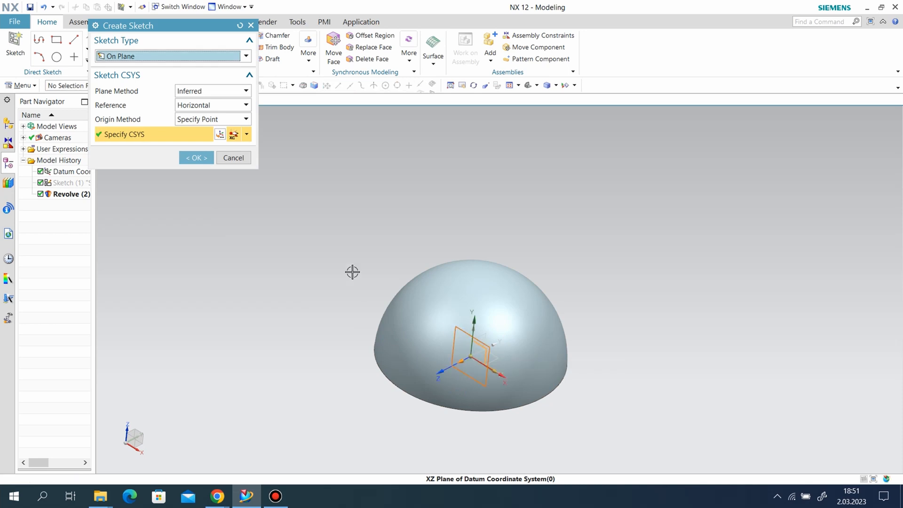
pyautogui.click(199, 159)
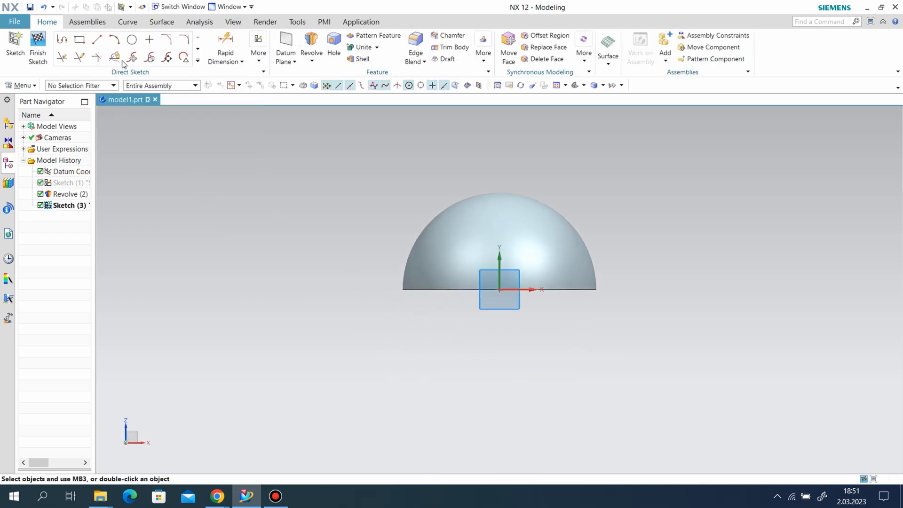
# Draw a 25 mm vertical line up from the origin and continue it with a second vertical line about 15 mm long.
pyautogui.click(97, 40)
pyautogui.click(500, 290)
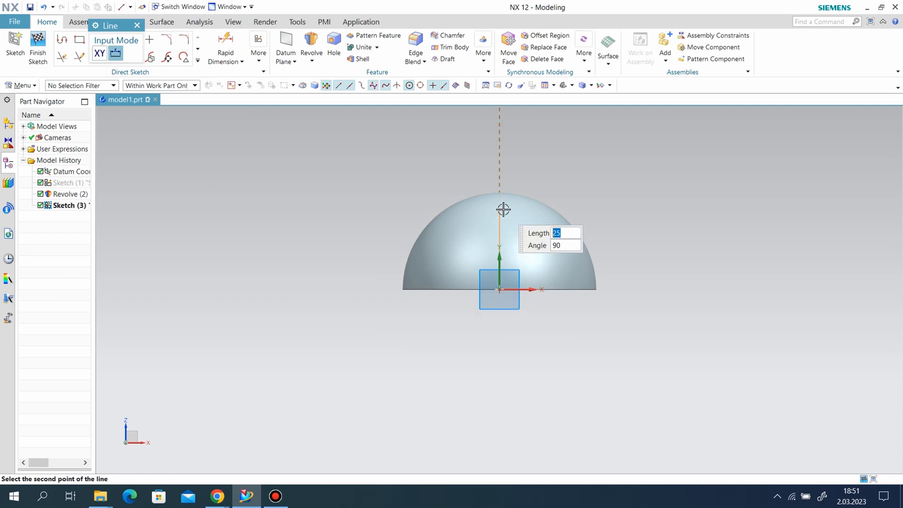
pyautogui.click(503, 209)
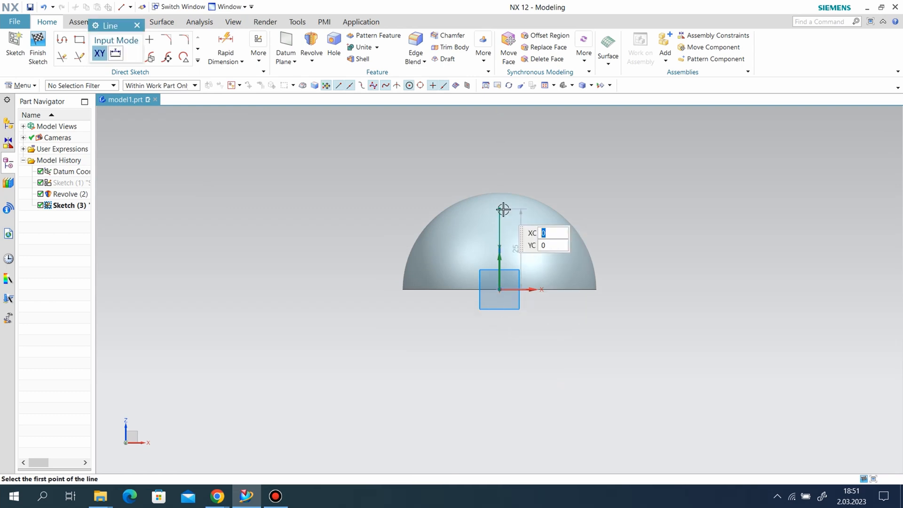
pyautogui.click(499, 209)
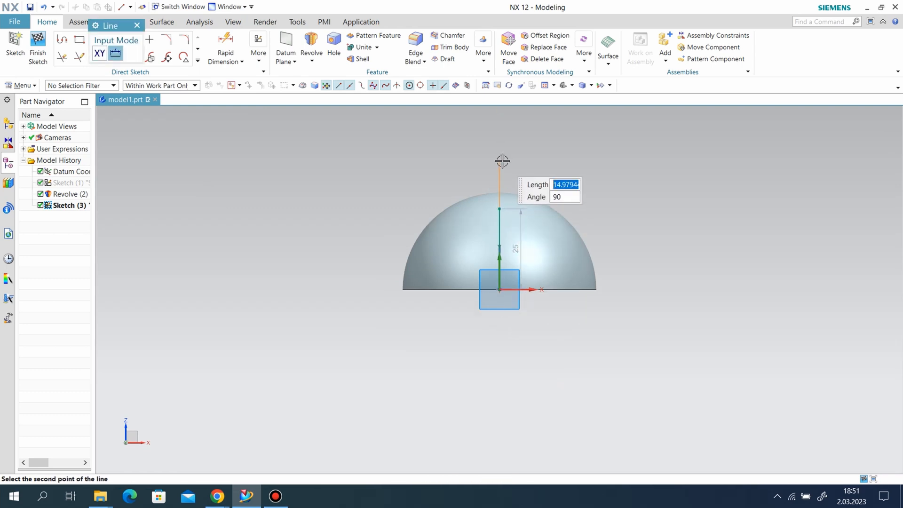
pyautogui.click(501, 157)
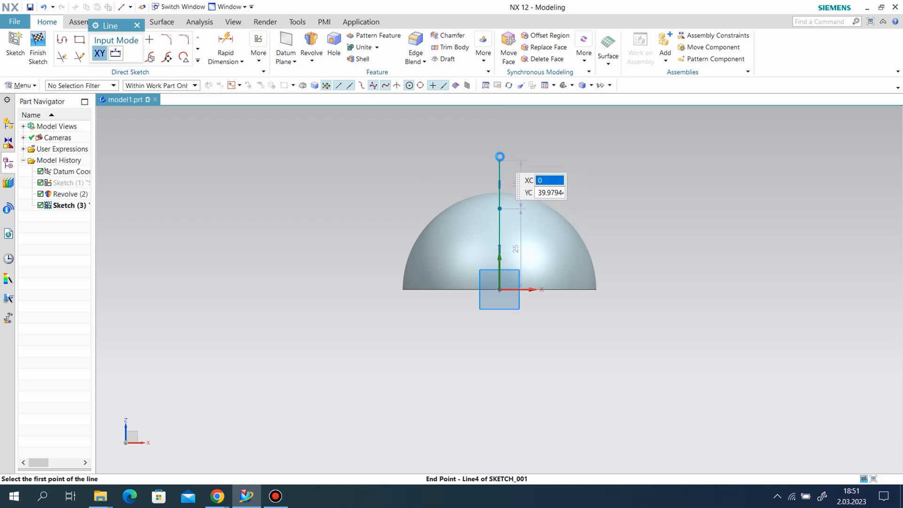
# Close a right triangle on the upper vertical line with a slanted line about 16 mm long and a horizontal base line.
pyautogui.click(499, 156)
pyautogui.click(518, 204)
pyautogui.scroll(4, 518, 201)
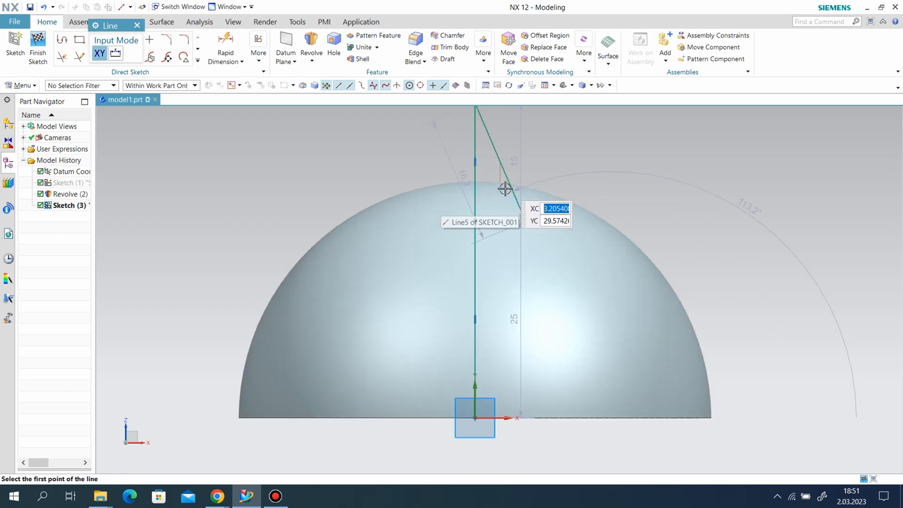
pyautogui.click(475, 220)
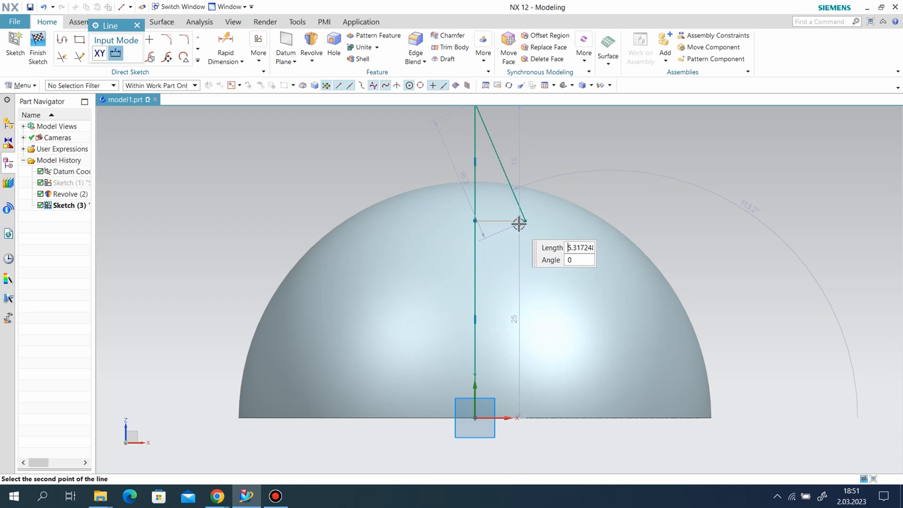
pyautogui.click(525, 220)
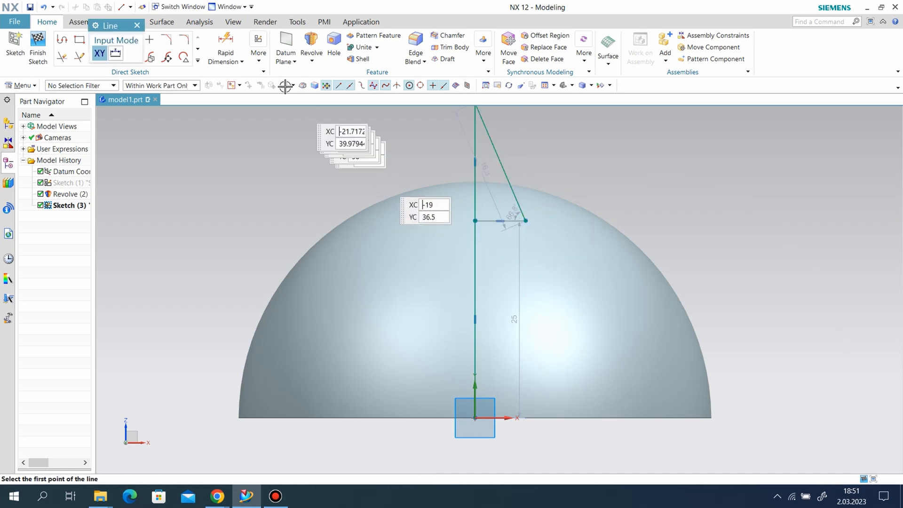
# Dimension the triangle's vertical side and set it to 8.5 mm.
pyautogui.click(226, 42)
pyautogui.click(474, 137)
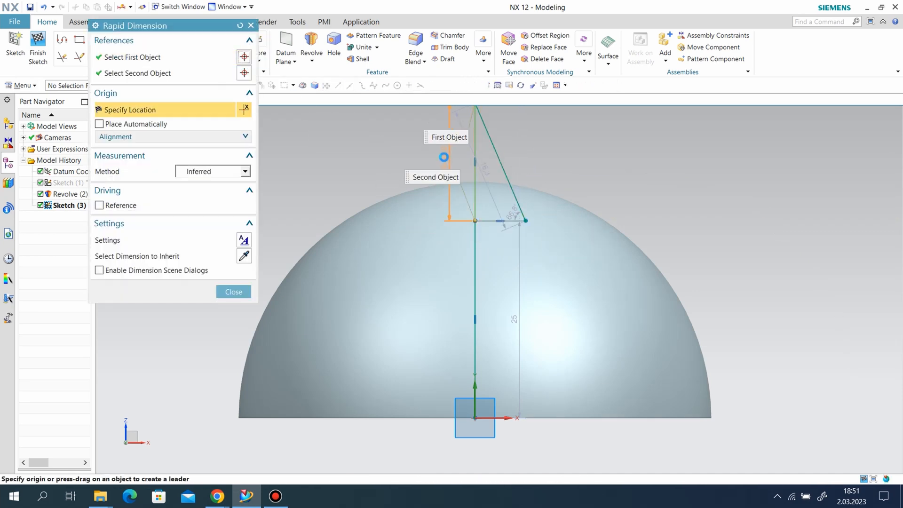
pyautogui.click(444, 160)
pyautogui.write('8.')
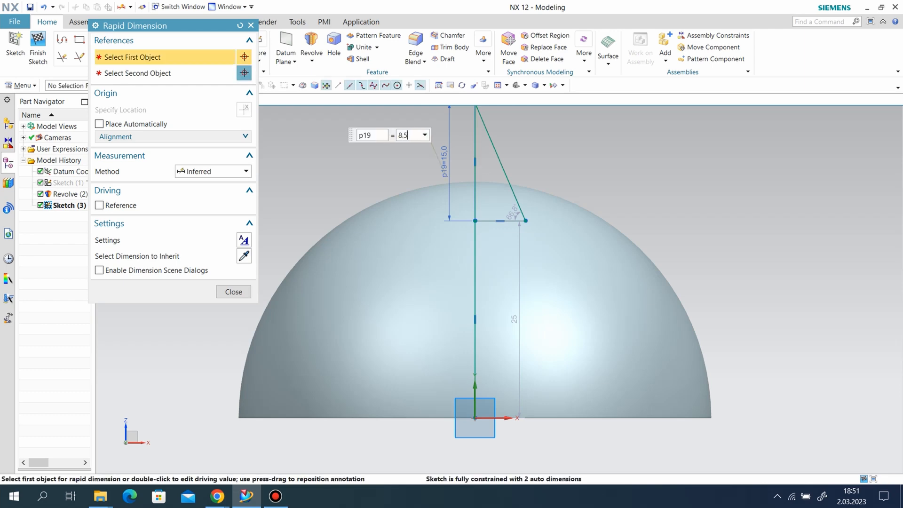
pyautogui.write('5')
pyautogui.press('Return')
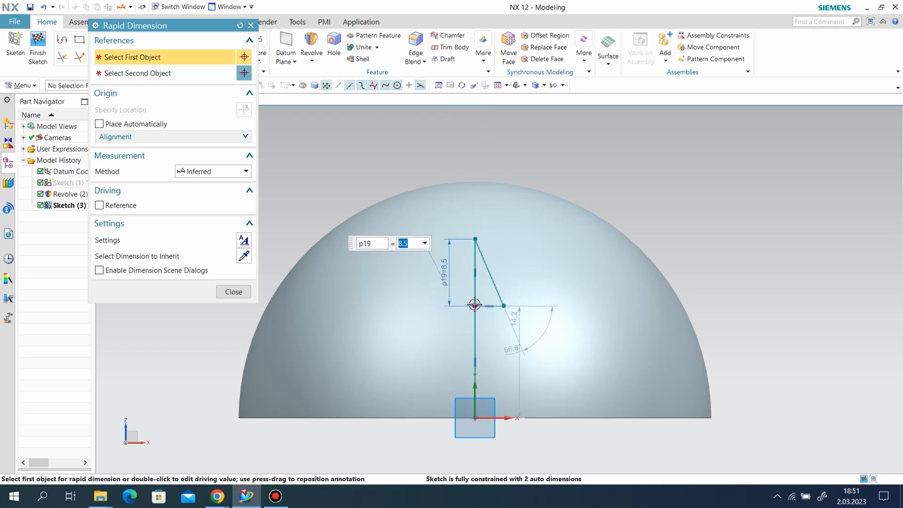
# Dimension the triangle's horizontal base and set it to 3 mm.
pyautogui.click(475, 307)
pyautogui.click(504, 307)
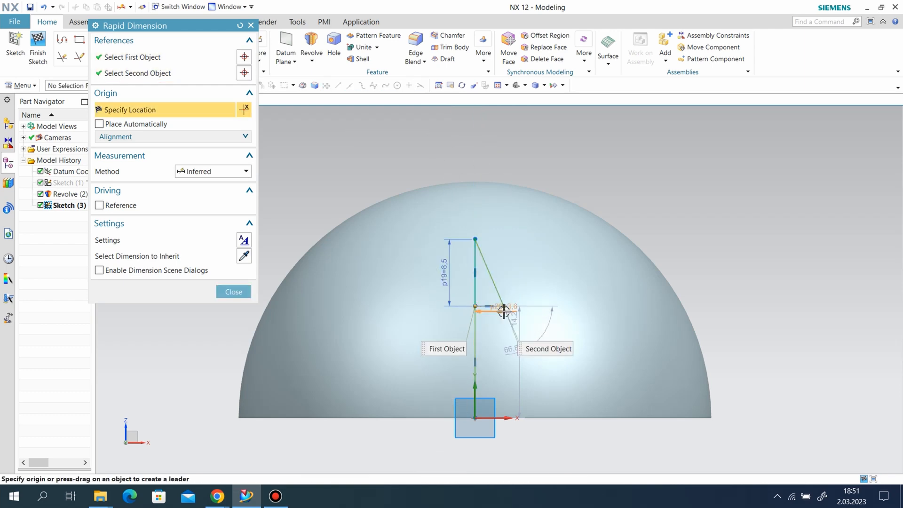
pyautogui.click(531, 381)
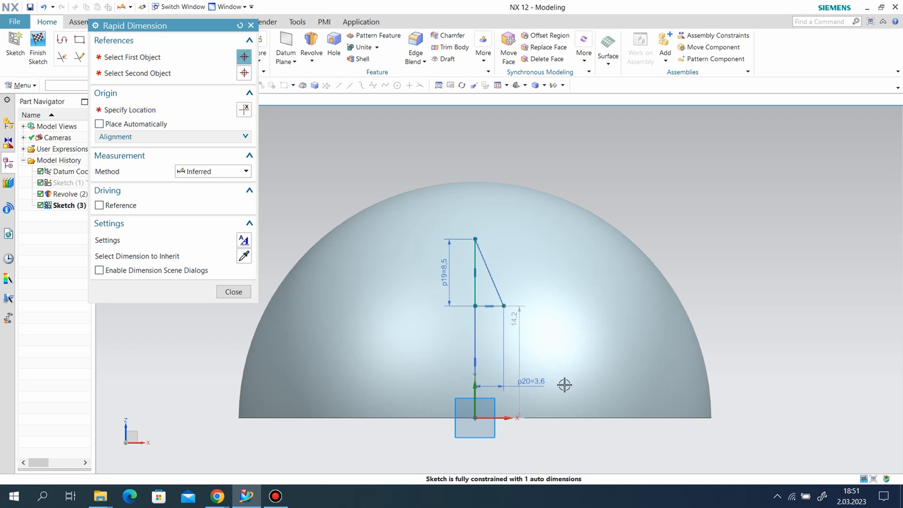
pyautogui.write('3')
pyautogui.press('Return')
pyautogui.click(229, 292)
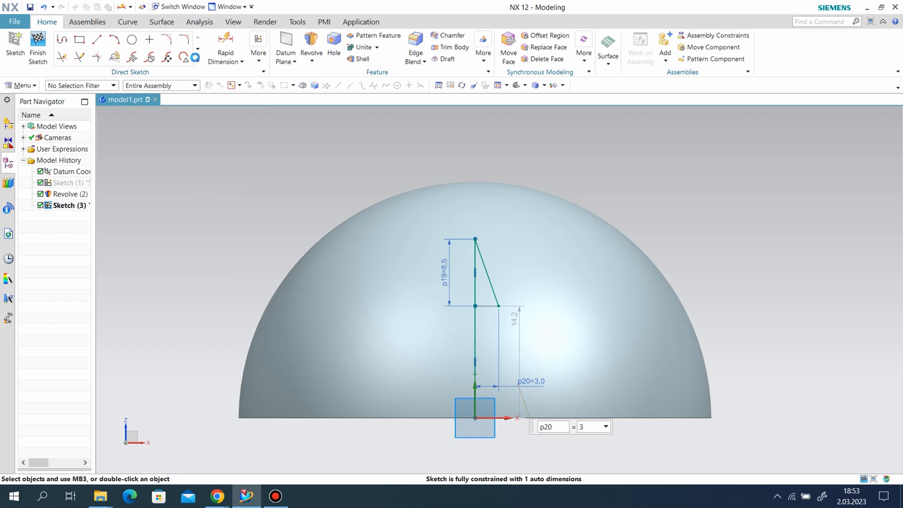
# Try to project the edge of the dome's spherical face into the sketch with Project Curve.
pyautogui.click(197, 62)
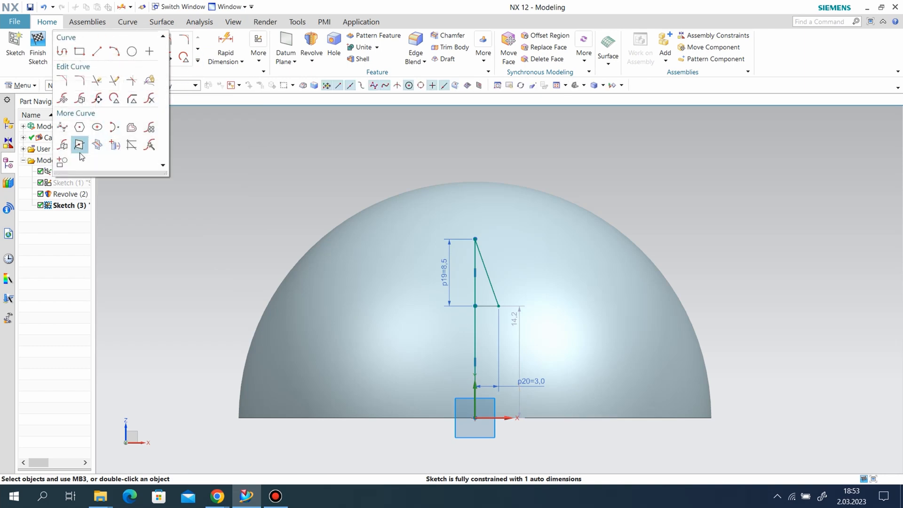
pyautogui.click(115, 145)
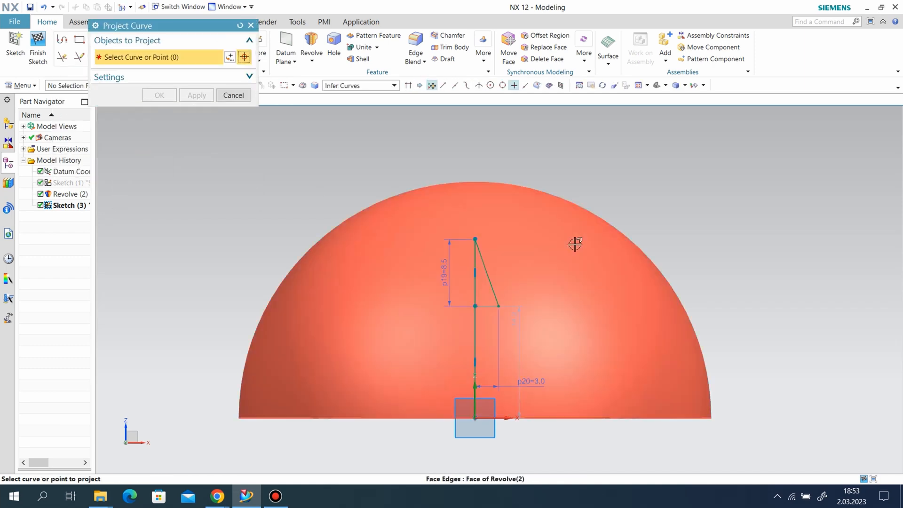
pyautogui.click(561, 236)
pyautogui.click(164, 96)
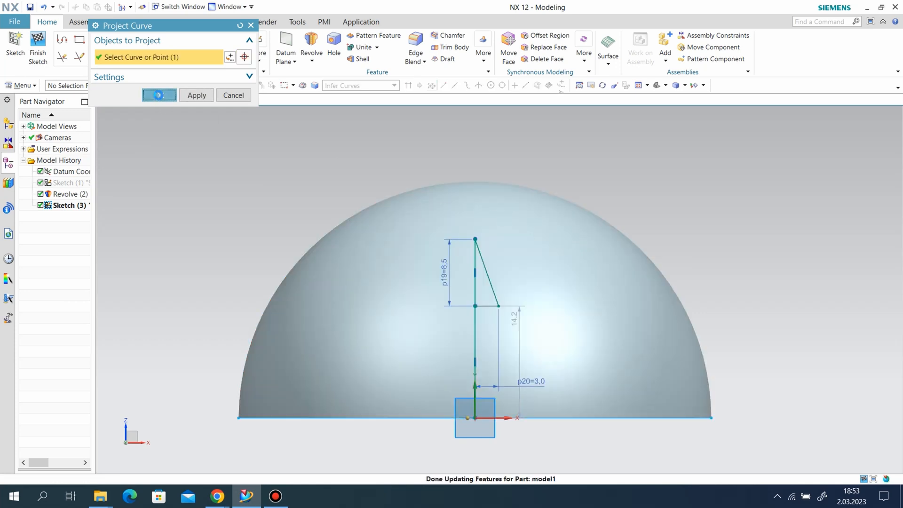
# Draw a circle about 64 mm in diameter centred on the sketch origin, around the dome's outline.
pyautogui.click(131, 39)
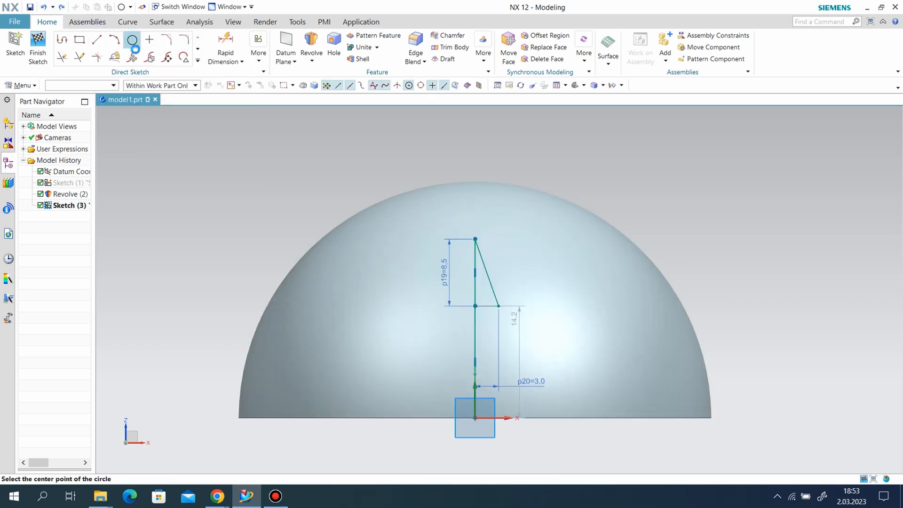
pyautogui.click(475, 417)
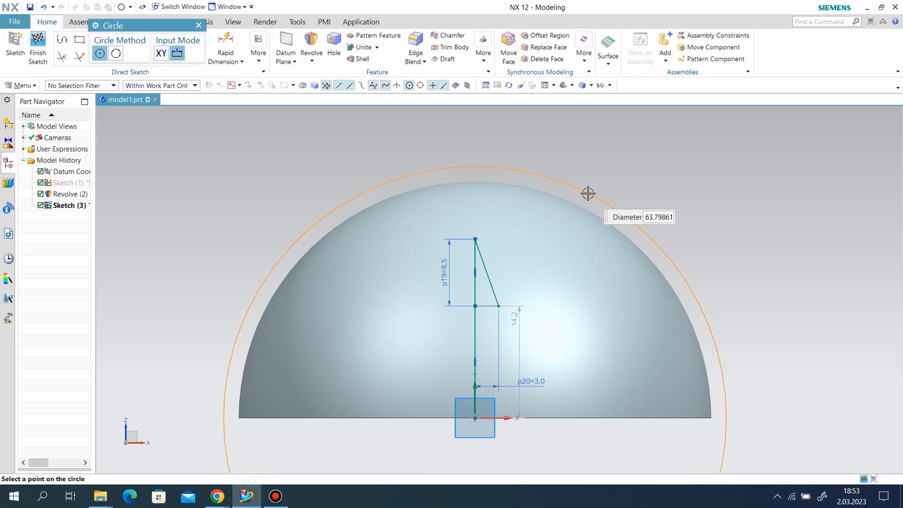
pyautogui.click(588, 194)
# Dimension the circle's diameter and set it to 60 mm.
pyautogui.press('d')
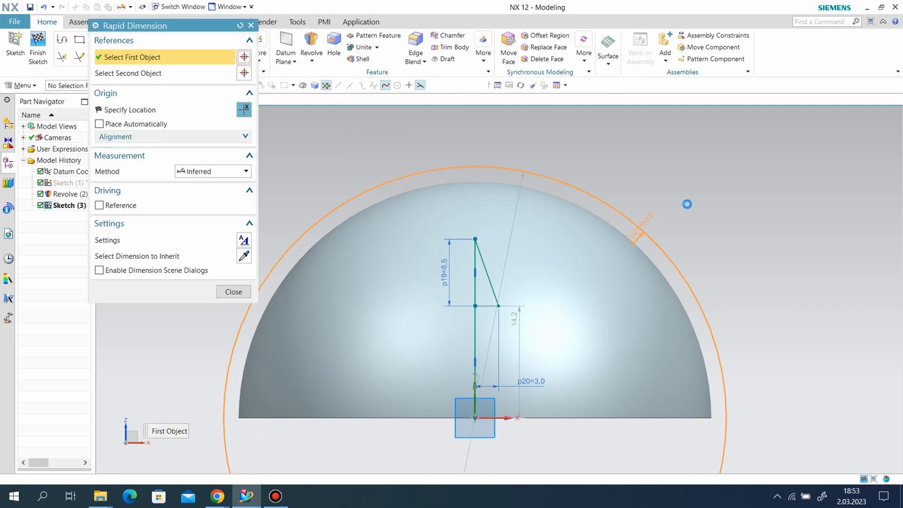
pyautogui.click(641, 225)
pyautogui.click(687, 204)
pyautogui.write('60')
pyautogui.press('Return')
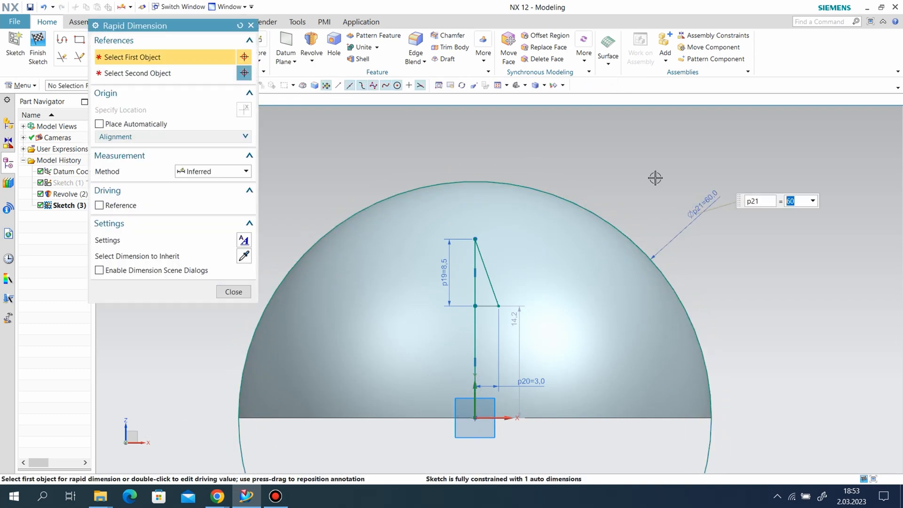
pyautogui.click(234, 292)
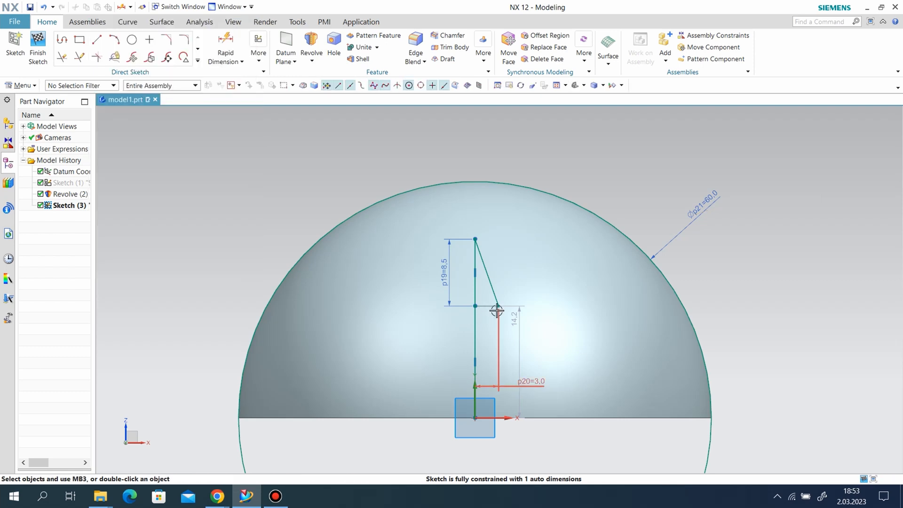
# Move the triangle up until its outer base corner lies on the circle, and convert its vertical side to reference.
pyautogui.moveTo(503, 266); pyautogui.dragTo(500, 181)
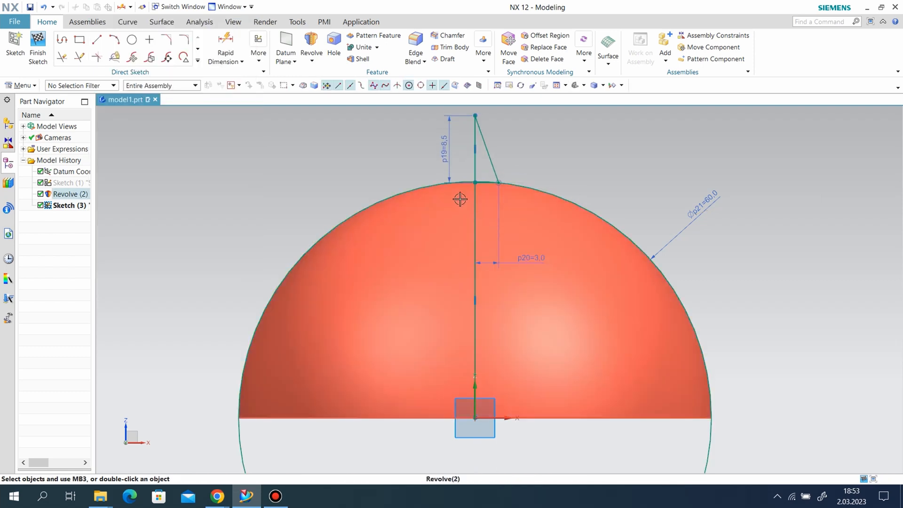
pyautogui.scroll(2, 480, 188)
pyautogui.rightClick(492, 187)
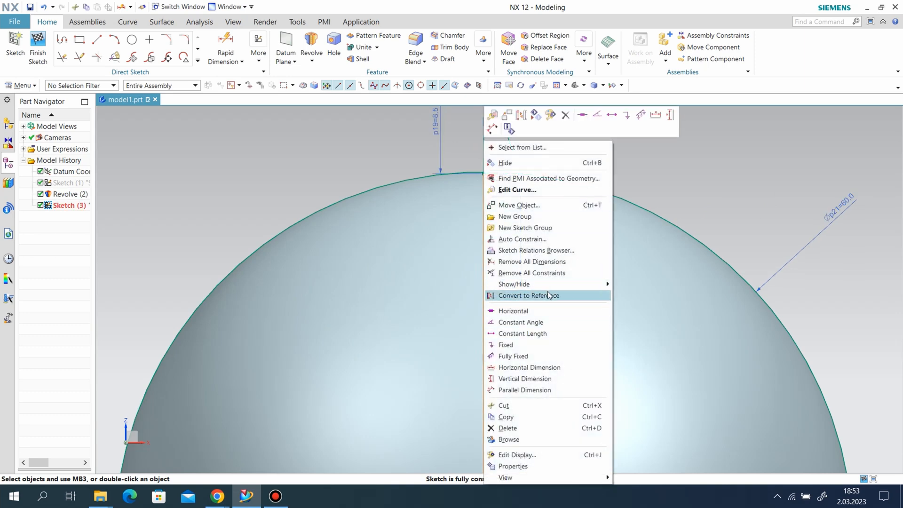
pyautogui.click(485, 159)
pyautogui.rightClick(484, 160)
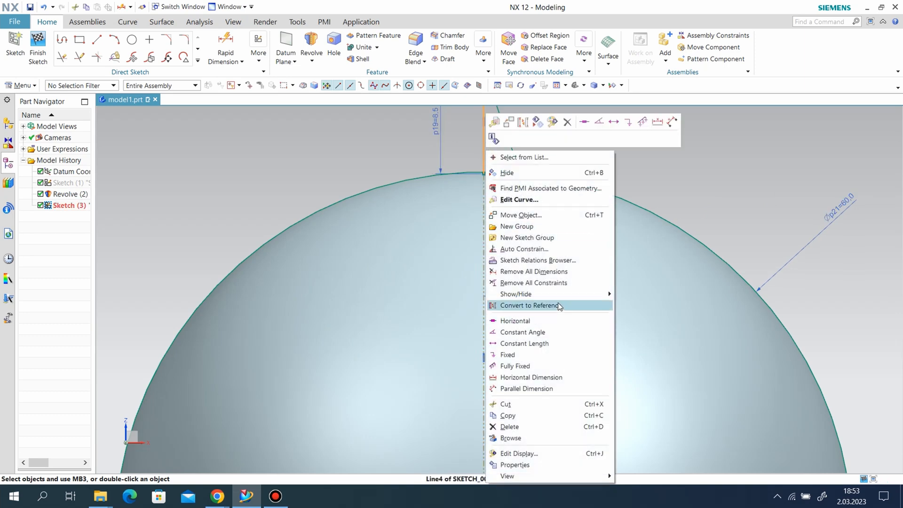
pyautogui.click(530, 305)
pyautogui.scroll(-1, 569, 365)
pyautogui.scroll(2, 543, 137)
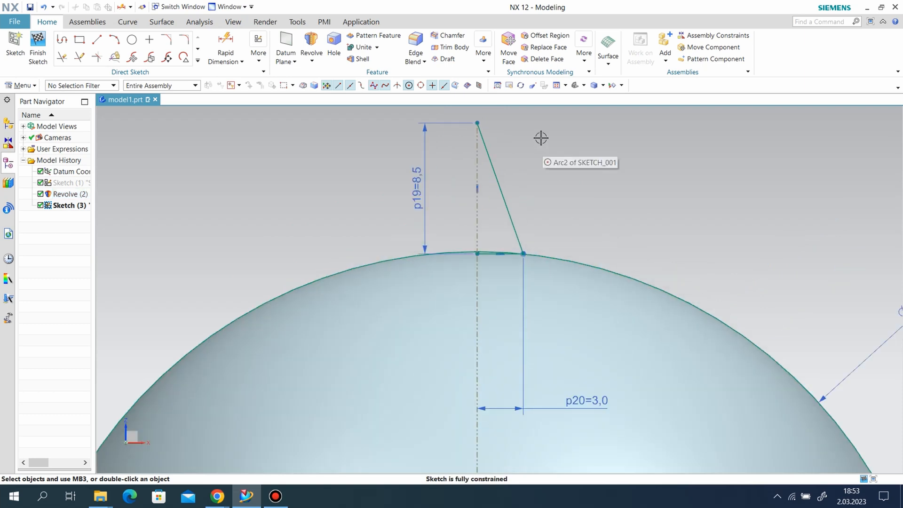
# Draw an arc across the upper part of the triangle, tangent to the slanted side and ending on the vertical reference line.
pyautogui.click(115, 47)
pyautogui.scroll(2, 493, 136)
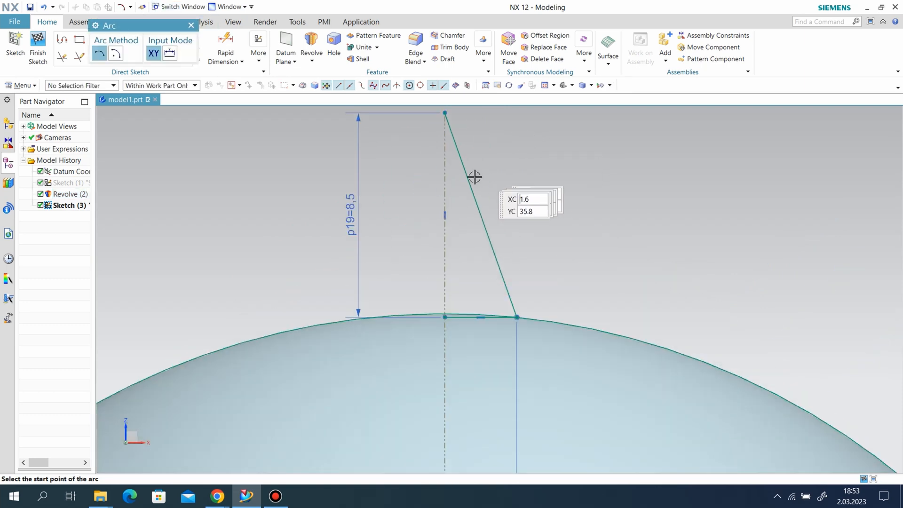
pyautogui.click(468, 185)
pyautogui.click(476, 205)
pyautogui.click(460, 175)
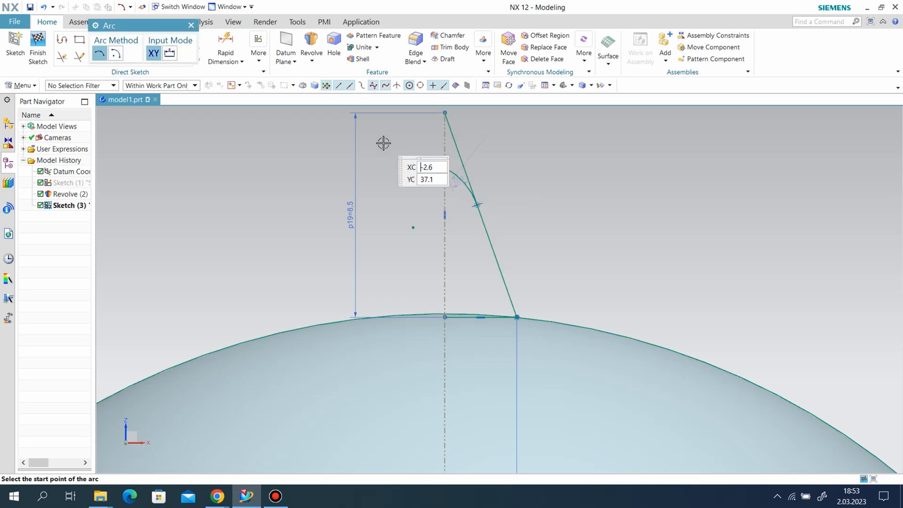
# Dimension the arc's radius and set it to 1.5 mm.
pyautogui.click(225, 47)
pyautogui.scroll(1, 452, 171)
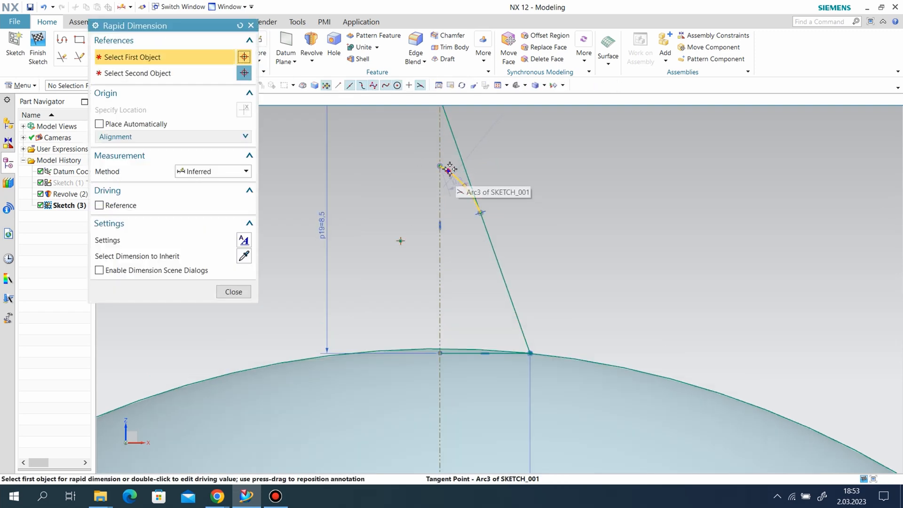
pyautogui.click(449, 168)
pyautogui.click(251, 25)
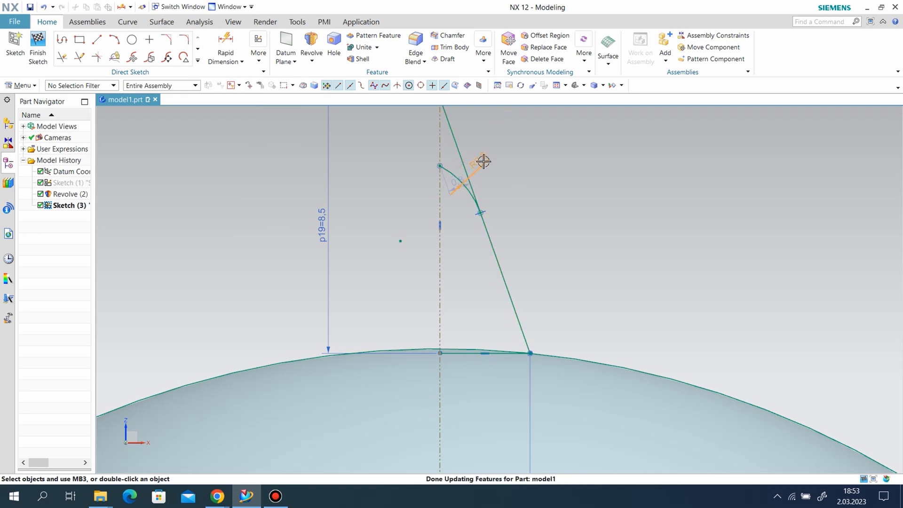
pyautogui.doubleClick(483, 161)
pyautogui.write('1.5')
pyautogui.press('Return')
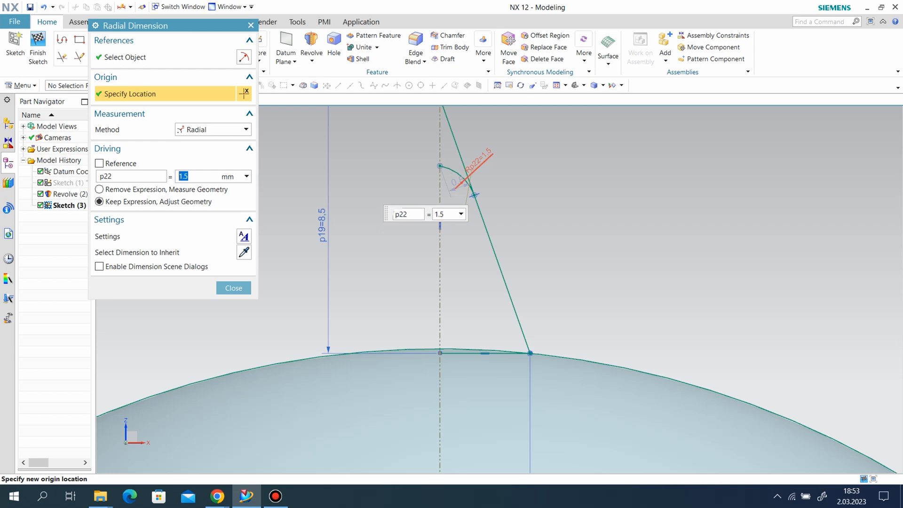
pyautogui.click(251, 25)
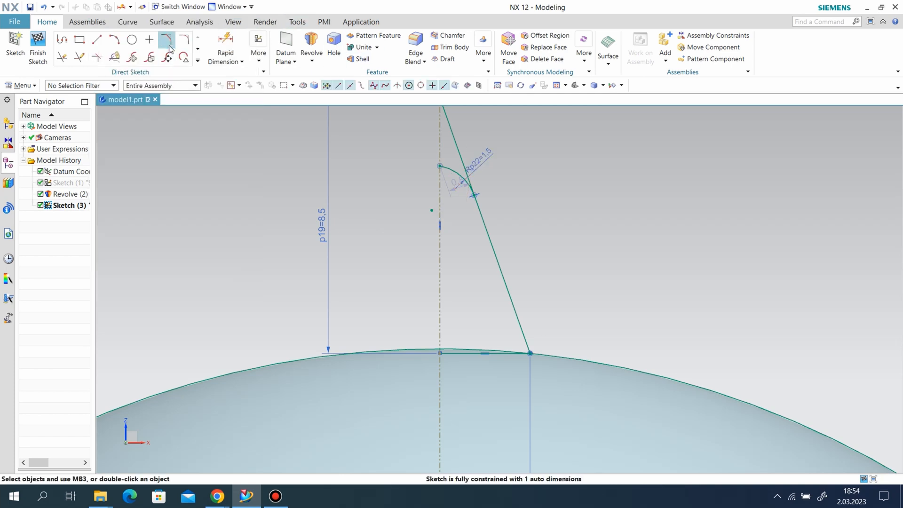
# Dimension the vertical distance from the arc's upper endpoint to the triangle's base and set it to 6.25 mm.
pyautogui.click(225, 41)
pyautogui.click(440, 165)
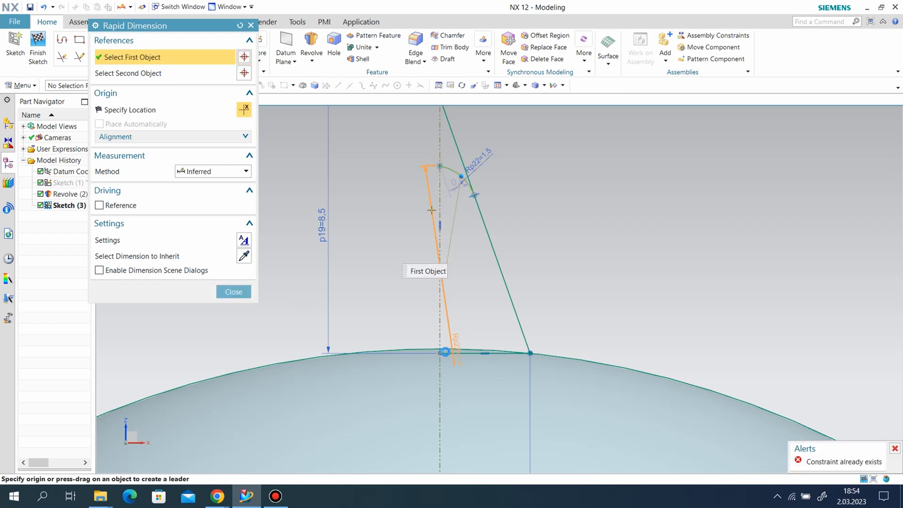
pyautogui.click(439, 353)
pyautogui.click(381, 245)
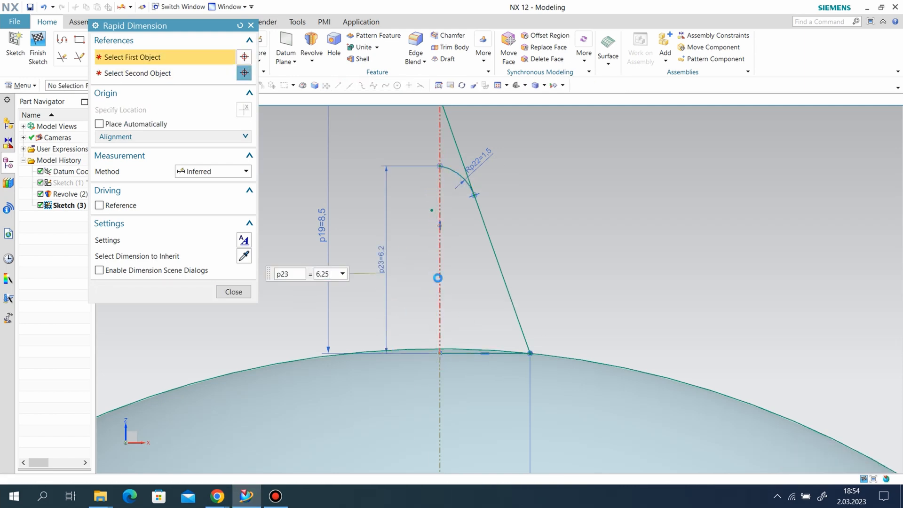
pyautogui.scroll(-1, 470, 300)
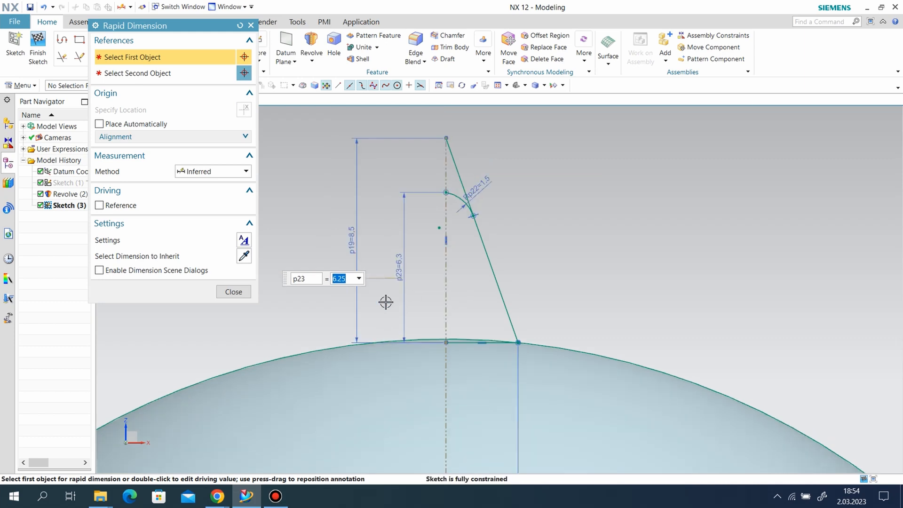
pyautogui.click(250, 293)
# Convert the slanted side to reference and draw a line from the arc's lower endpoint to the outer base corner.
pyautogui.rightClick(453, 165)
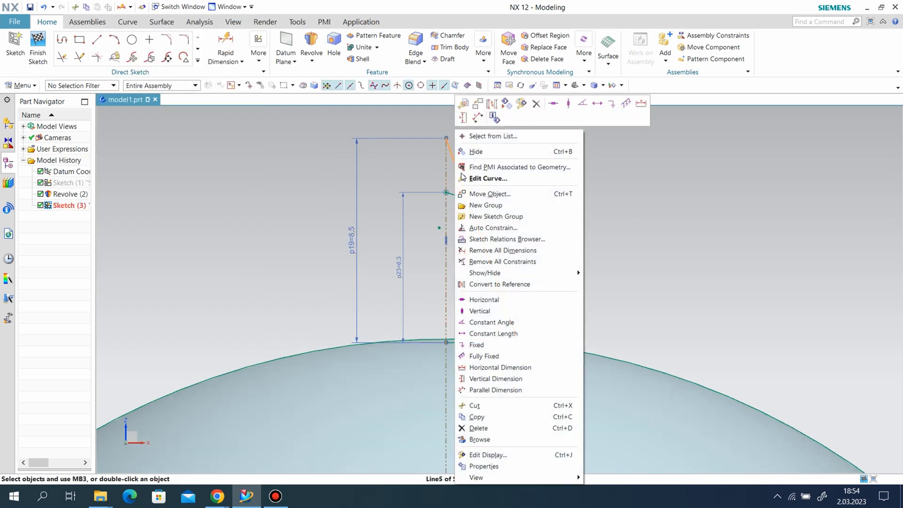
pyautogui.click(503, 284)
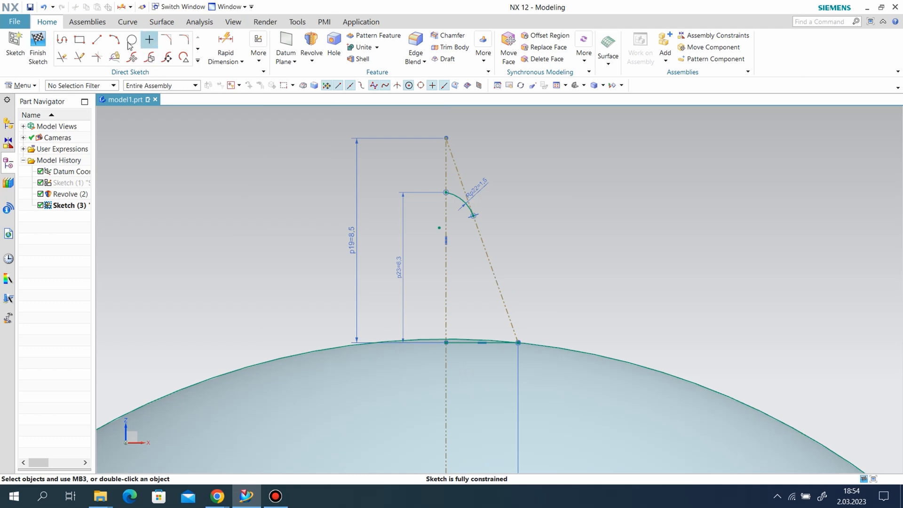
pyautogui.click(97, 41)
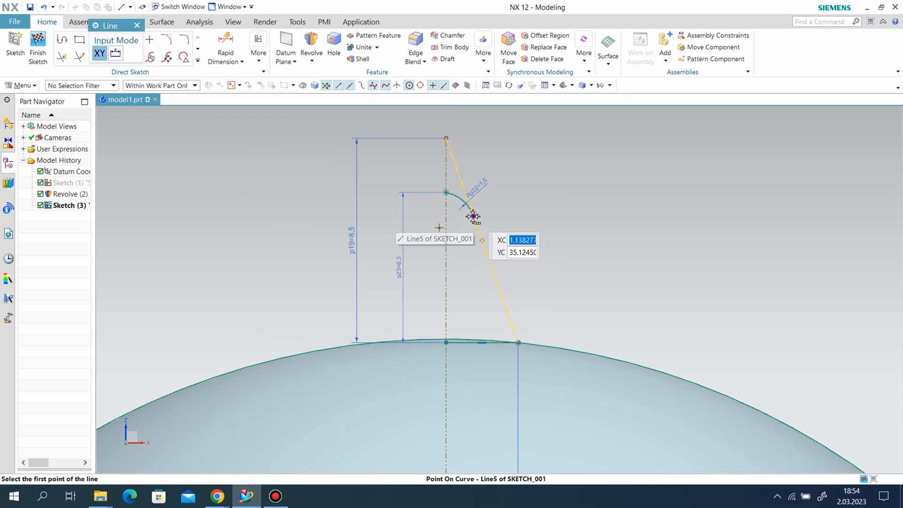
pyautogui.click(473, 216)
pyautogui.click(523, 230)
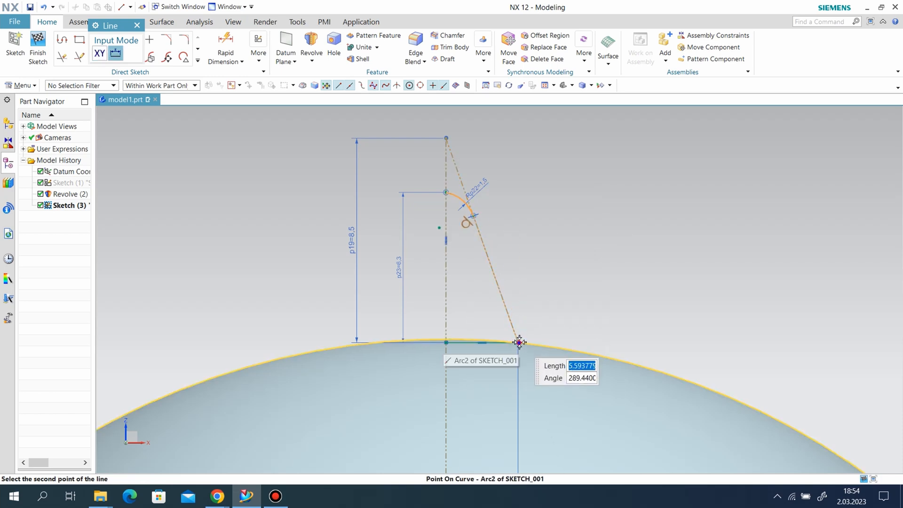
pyautogui.click(519, 342)
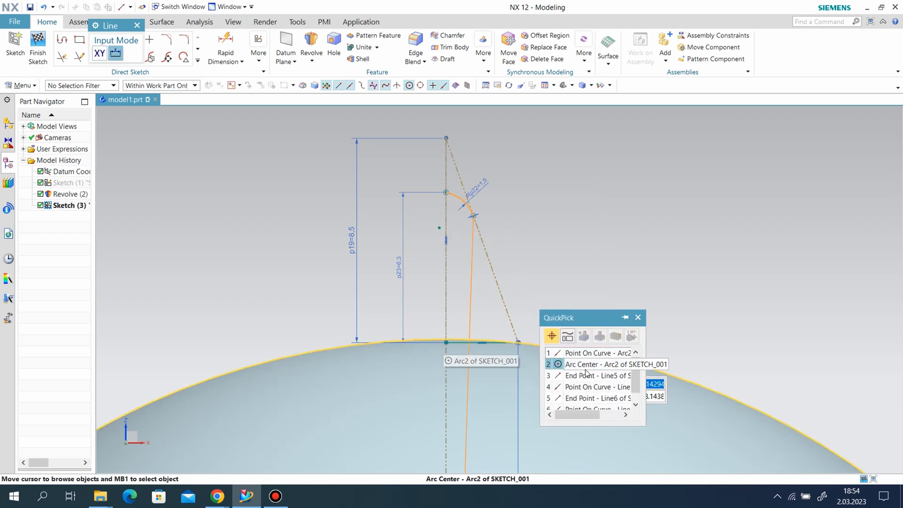
pyautogui.click(582, 375)
# Finish the sketch of the rounded profile on top of the dome.
pyautogui.scroll(2, 693, 238)
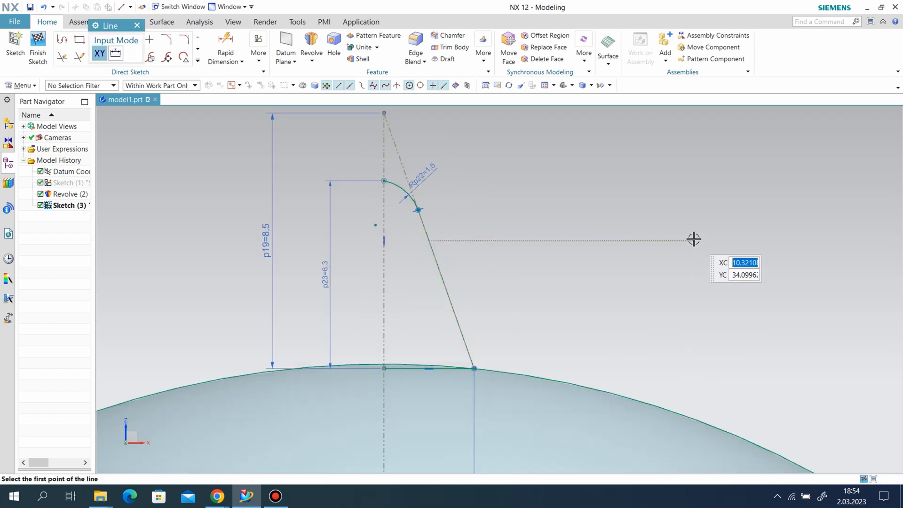
pyautogui.scroll(-3, 641, 242)
pyautogui.scroll(2, 528, 224)
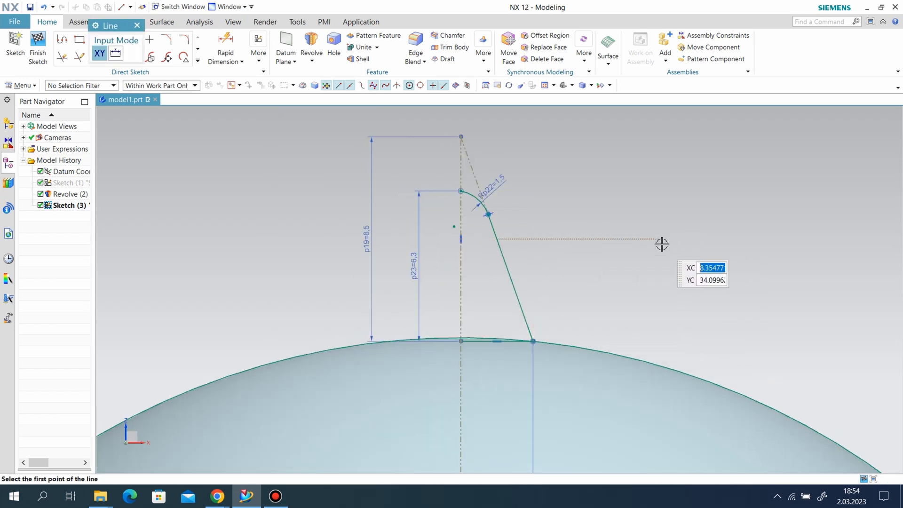
pyautogui.scroll(-1, 661, 242)
pyautogui.click(38, 47)
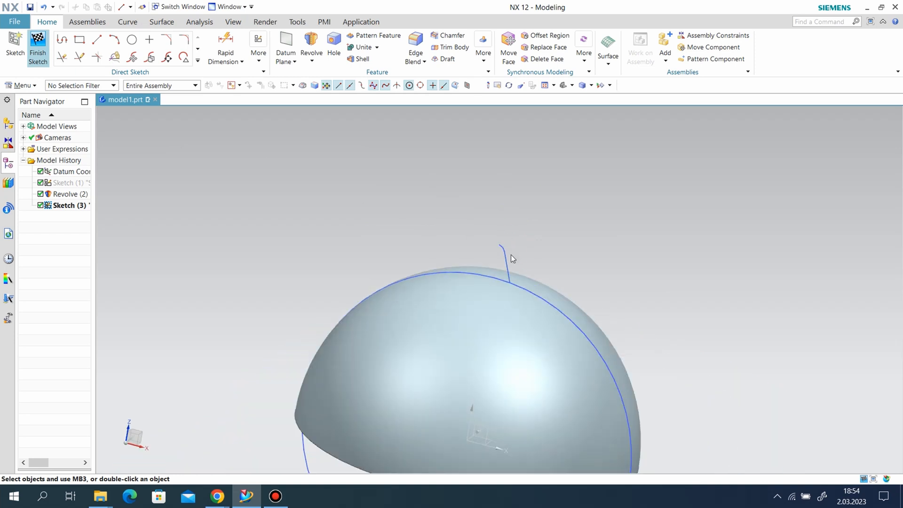
# Reopen the profile sketch and convert the 60 mm circle to reference.
pyautogui.scroll(3, 487, 276)
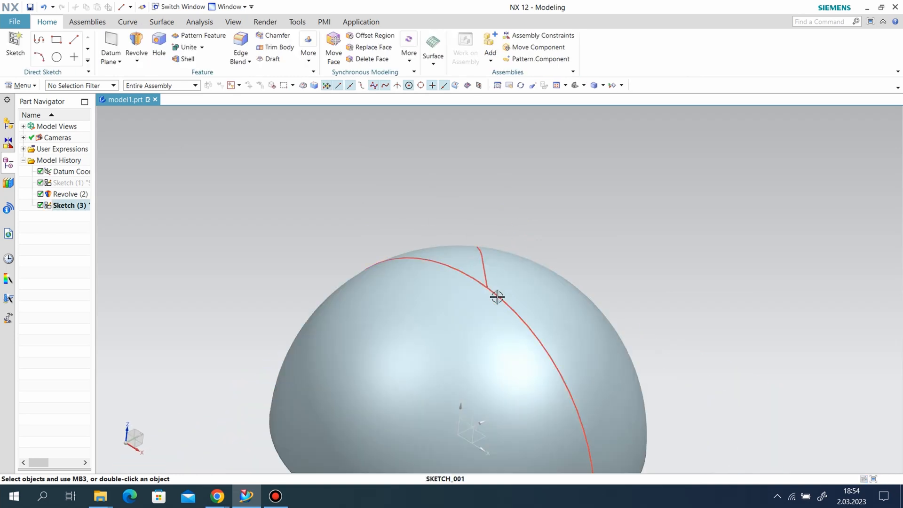
pyautogui.doubleClick(497, 296)
pyautogui.rightClick(541, 180)
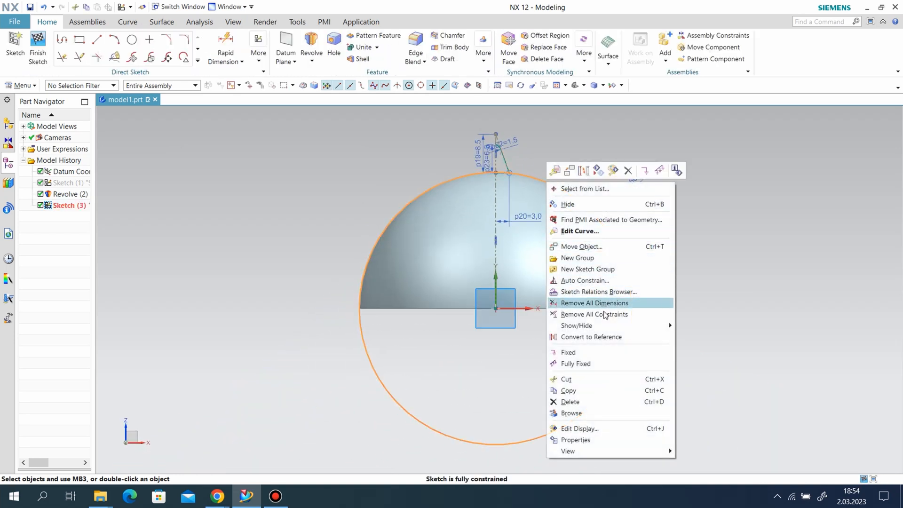
pyautogui.scroll(5, 492, 231)
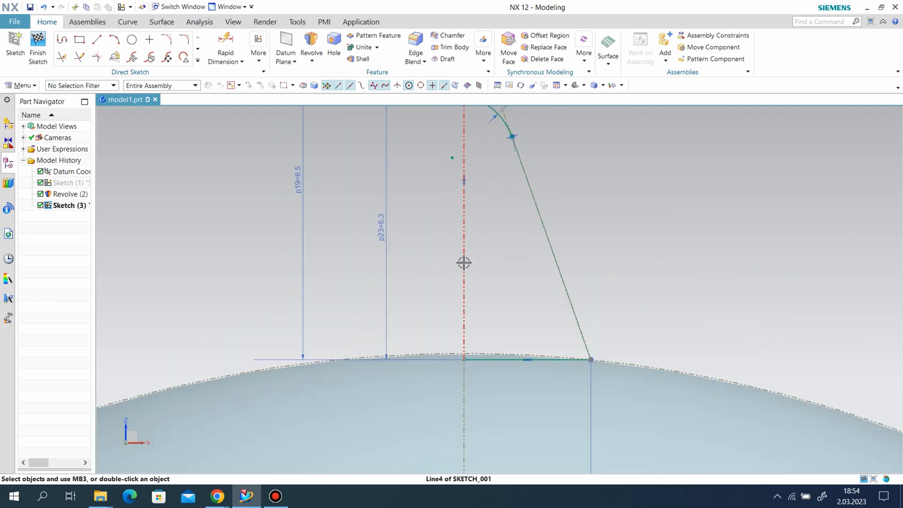
# Convert the vertical reference line back to an active curve and finish the sketch.
pyautogui.rightClick(464, 262)
pyautogui.click(489, 155)
pyautogui.hotkey('ctrl', 'q')
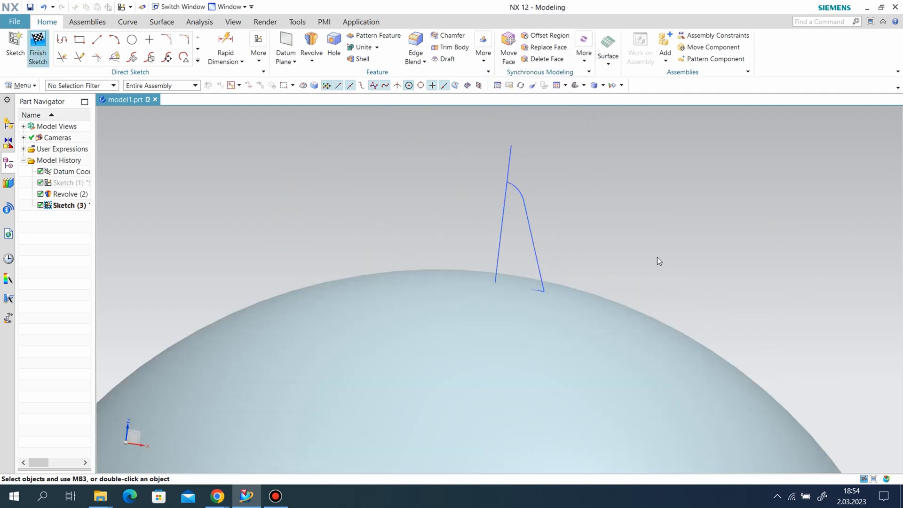
# Reopen the profile sketch and convert the full vertical line above the dome to reference again.
pyautogui.scroll(3, 510, 247)
pyautogui.doubleClick(514, 234)
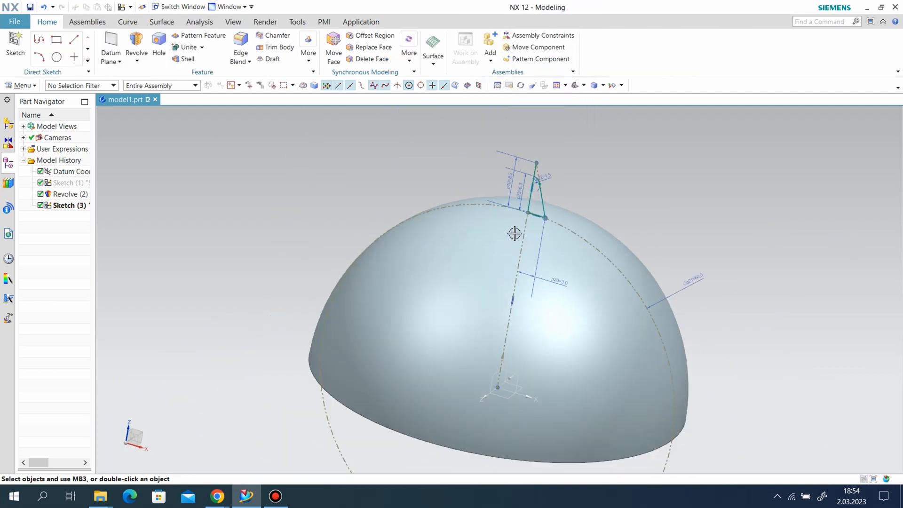
pyautogui.scroll(5, 503, 137)
pyautogui.rightClick(517, 139)
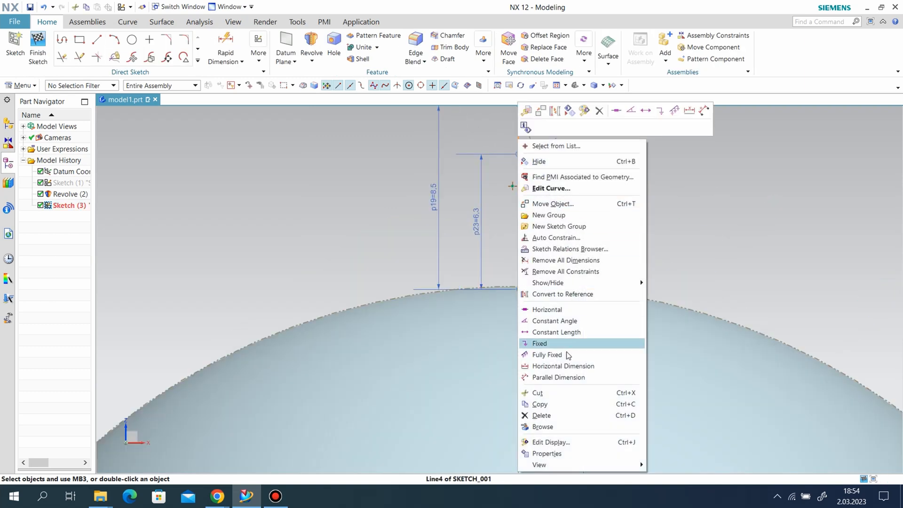
pyautogui.click(570, 296)
# Draw a vertical line from the arc's upper end point to the inner end of the base line and finish the sketch.
pyautogui.scroll(3, 529, 131)
pyautogui.press('l')
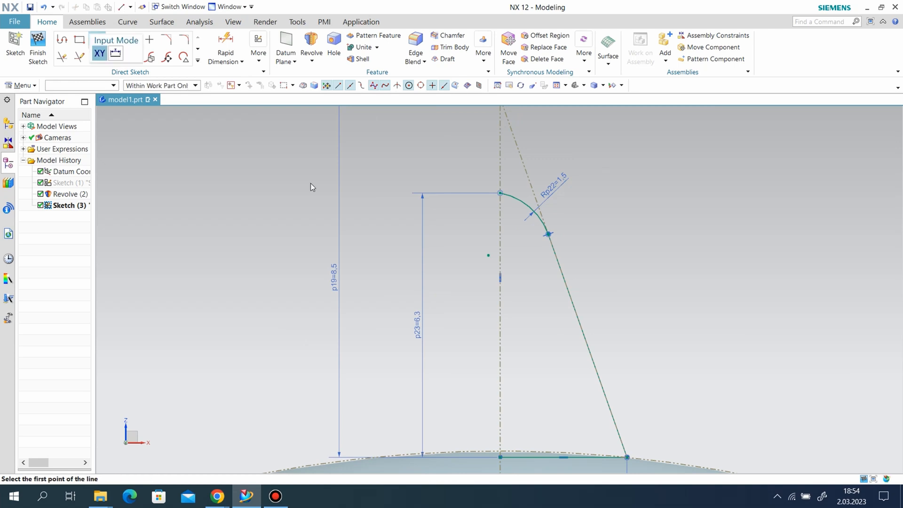
pyautogui.click(501, 193)
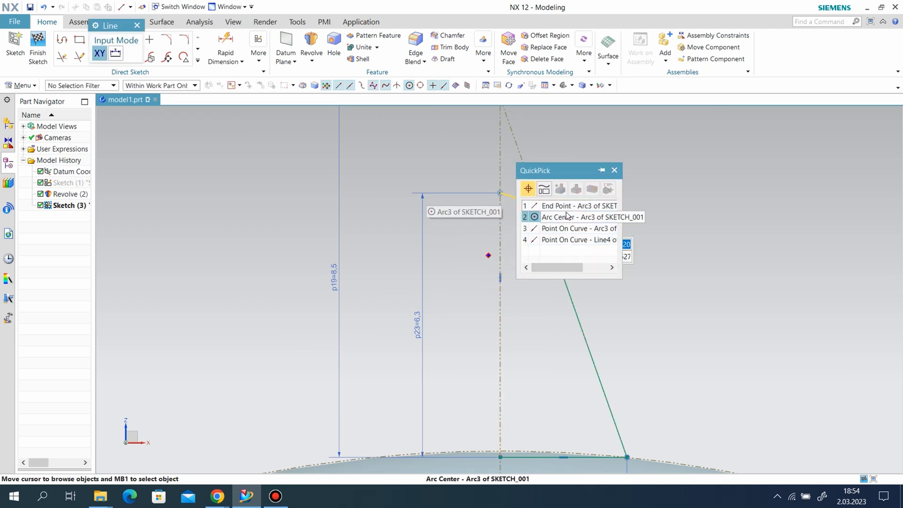
pyautogui.click(551, 191)
pyautogui.scroll(-2, 549, 179)
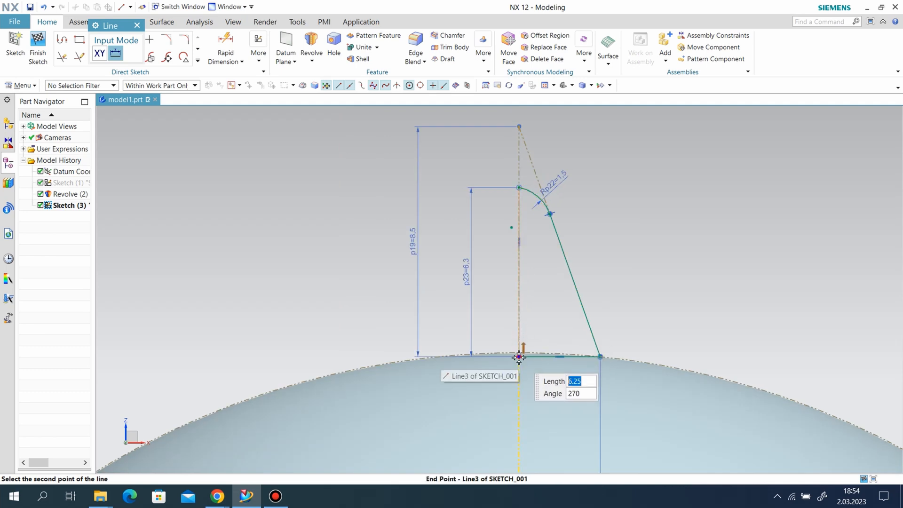
pyautogui.click(518, 357)
pyautogui.press('Escape')
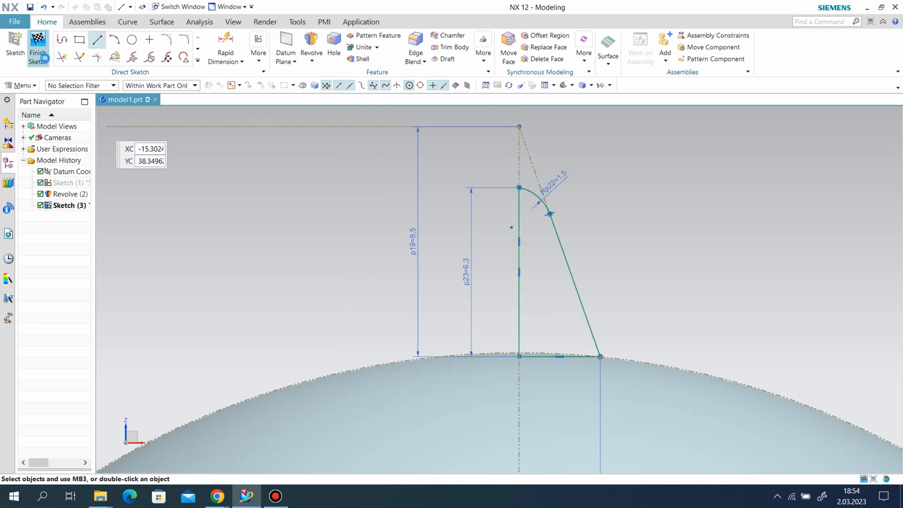
pyautogui.hotkey('ctrl', 'q')
# Start revolving the closed spike profile about the vertical Z direction through the lower end of its straight inner line.
pyautogui.moveTo(248, 201); pyautogui.dragTo(269, 194, button='middle')
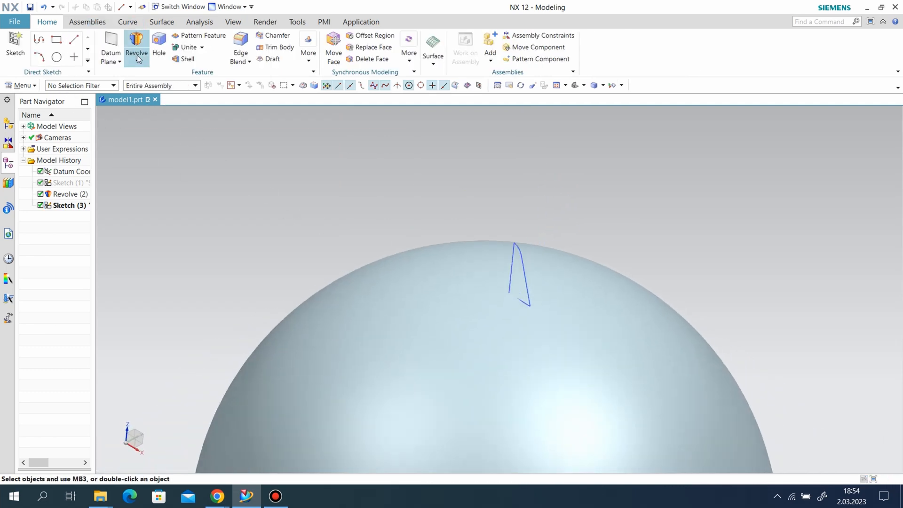
pyautogui.click(134, 23)
pyautogui.scroll(2, 99, 16)
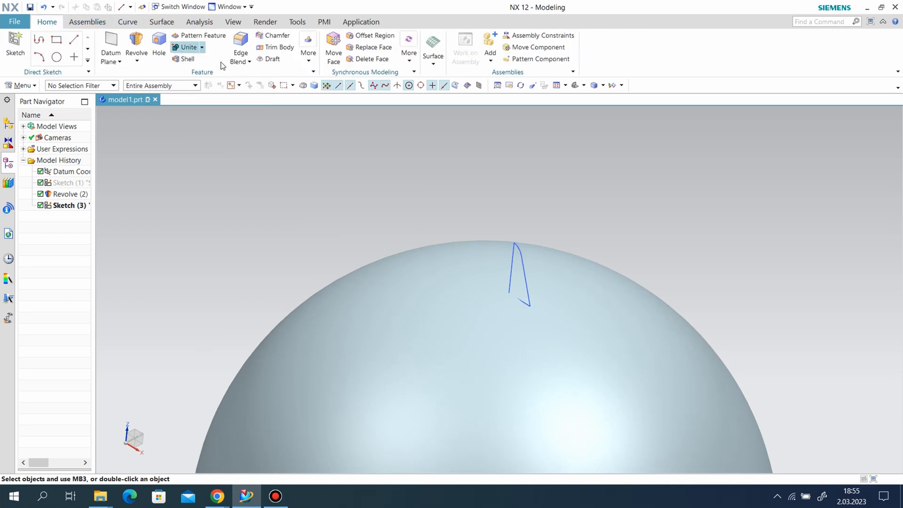
pyautogui.click(136, 47)
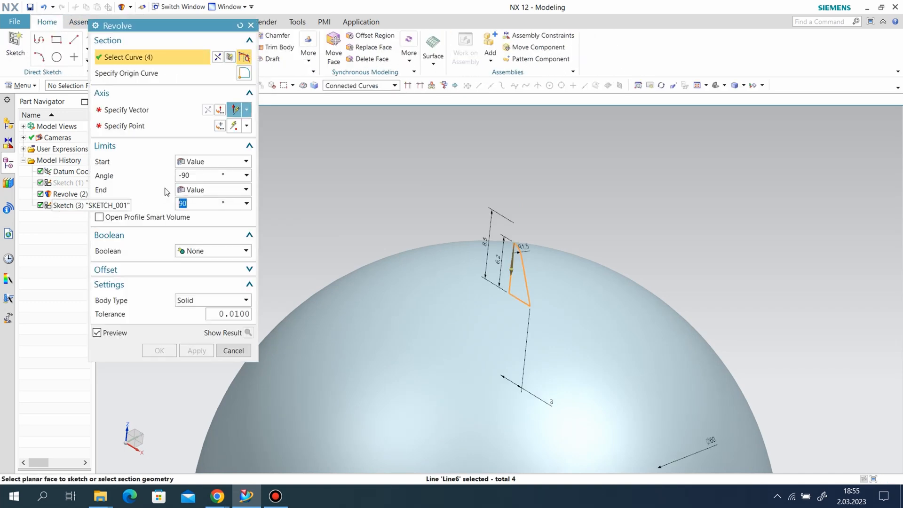
pyautogui.click(157, 108)
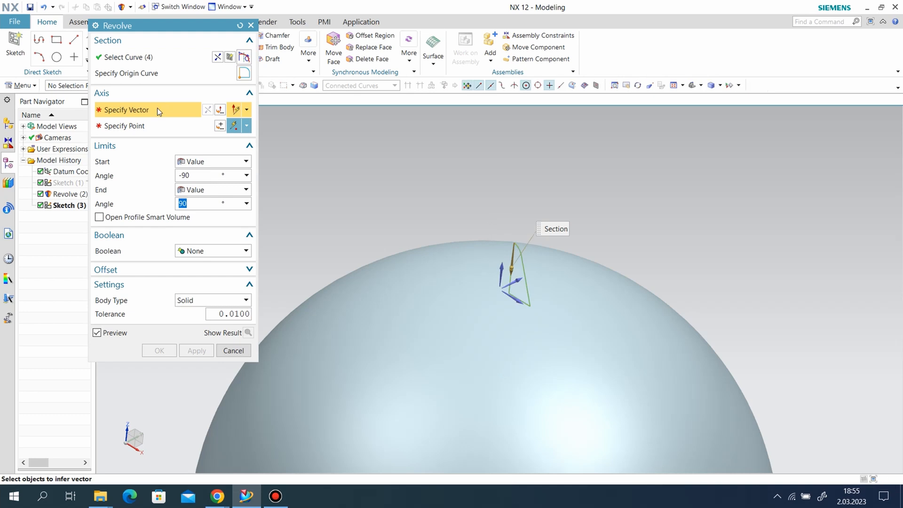
pyautogui.click(503, 266)
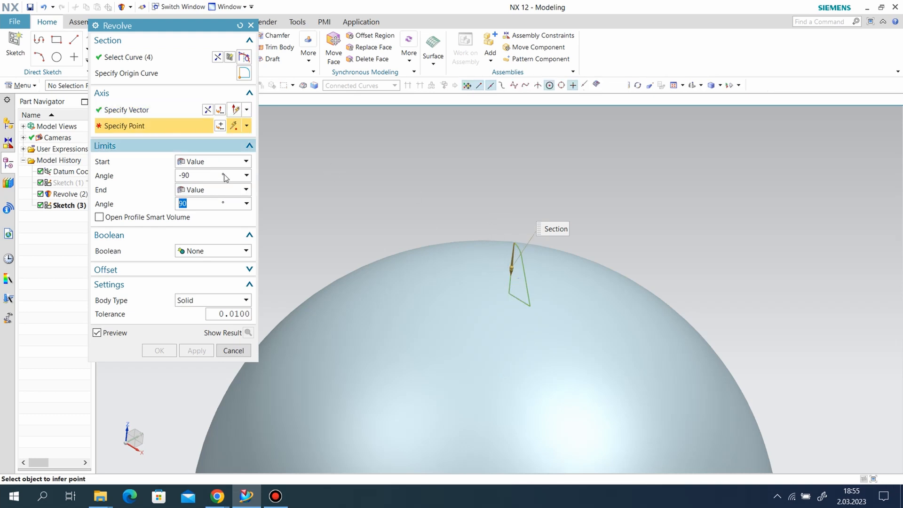
pyautogui.click(507, 292)
# Set the revolve limits from 0 to 360 degrees, unite the spike with the dome and complete the feature.
pyautogui.click(188, 175)
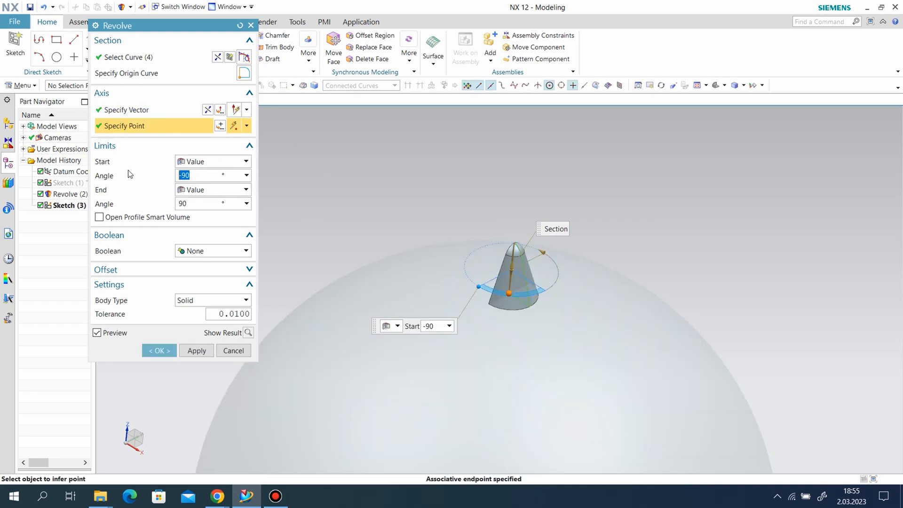
pyautogui.write('0')
pyautogui.press('Return')
pyautogui.click(210, 203)
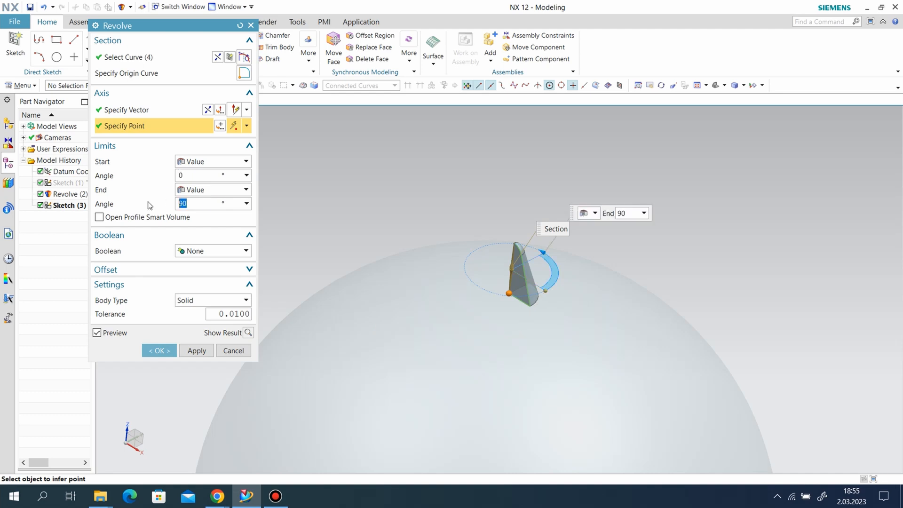
pyautogui.click(201, 251)
pyautogui.click(200, 279)
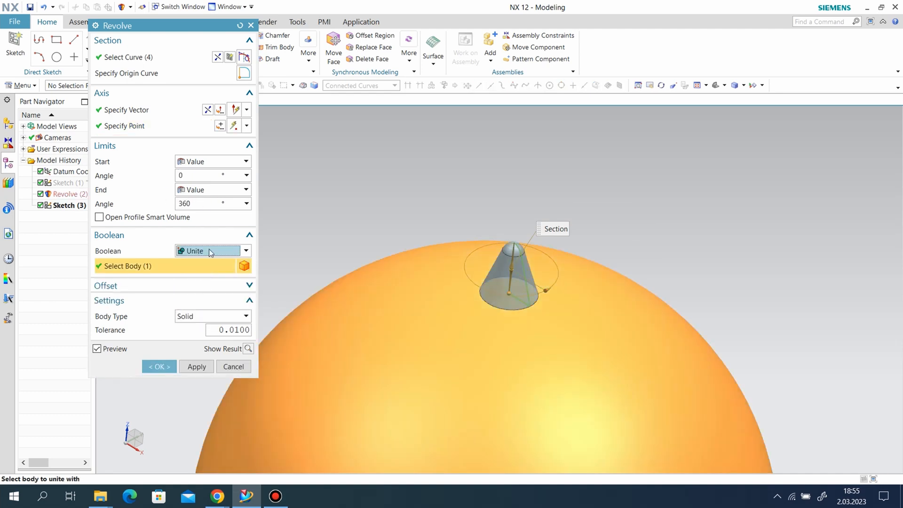
pyautogui.click(196, 365)
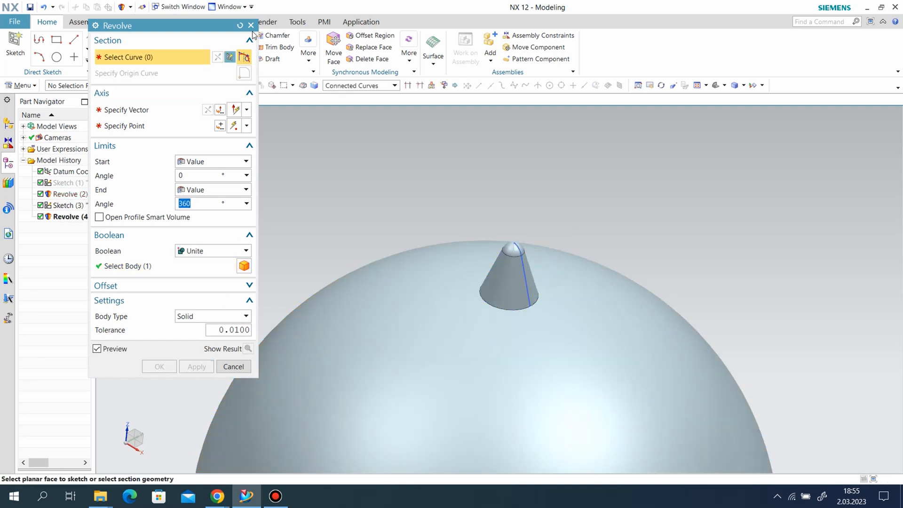
pyautogui.click(251, 25)
# Hide the spike's profile sketch and blend the edge between spike and dome with a 1 mm radius.
pyautogui.rightClick(519, 256)
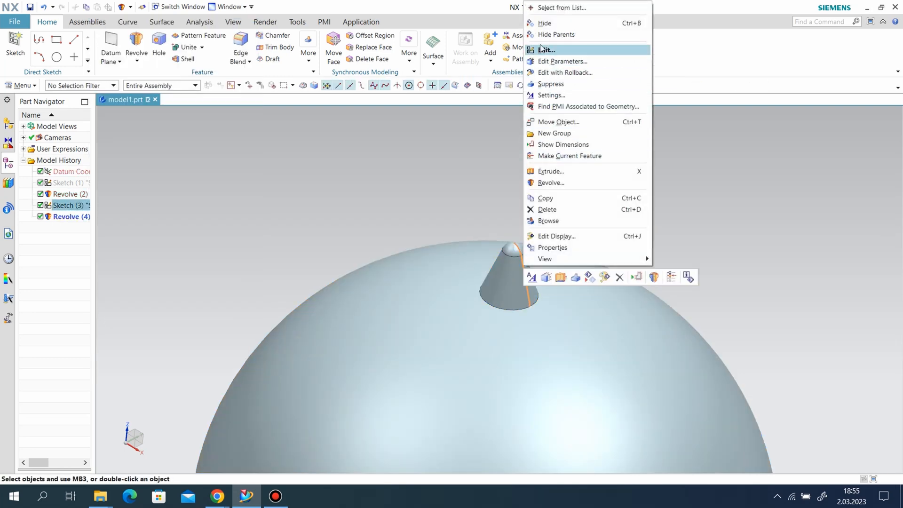
pyautogui.click(536, 24)
pyautogui.moveTo(604, 199)
pyautogui.mouseDown(button='middle')
pyautogui.moveTo(588, 237)
pyautogui.moveTo(601, 314)
pyautogui.mouseUp(button='middle')
pyautogui.scroll(2, 600, 300)
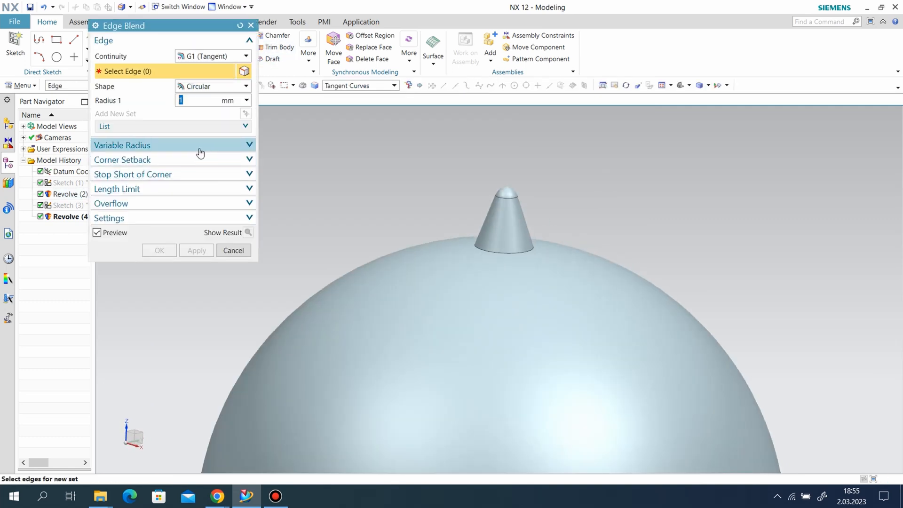
pyautogui.click(491, 251)
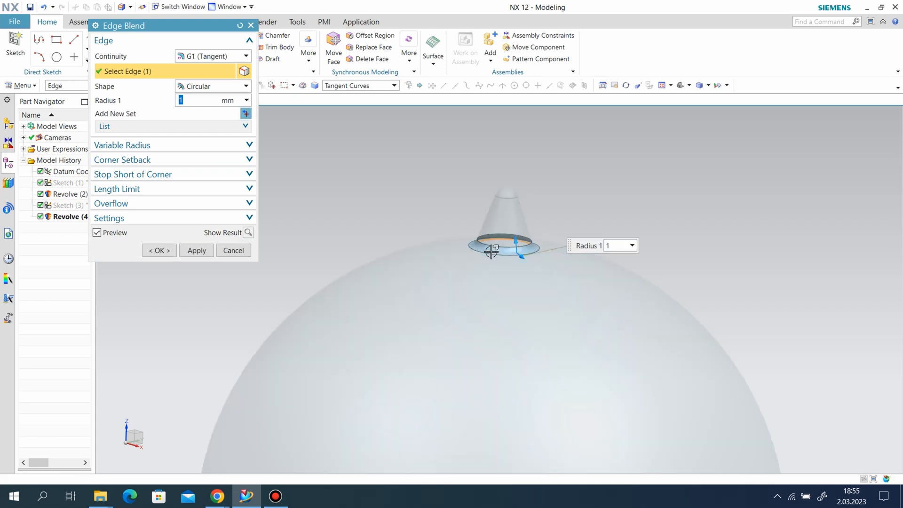
pyautogui.click(160, 250)
# Search the commands for "pattern", start Pattern Feature and select only the spike's revolve and its edge blend.
pyautogui.moveTo(374, 184); pyautogui.dragTo(558, 247, button='middle')
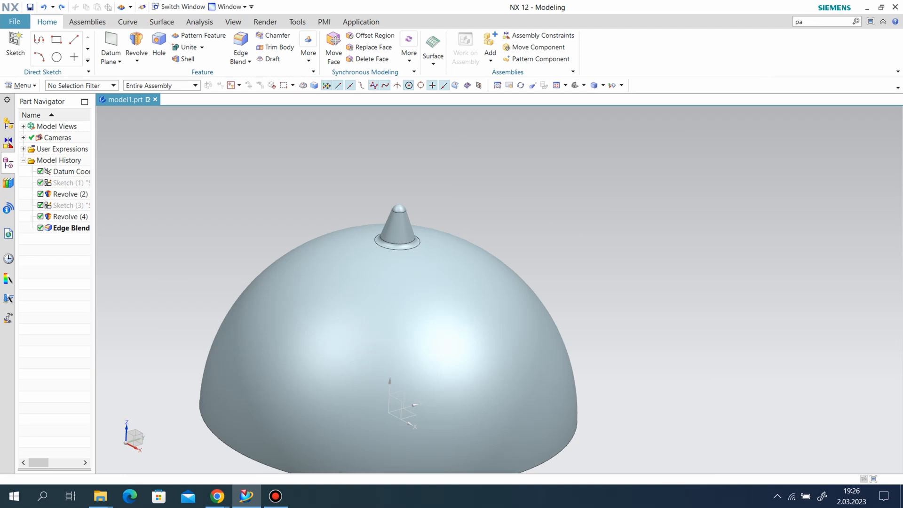
pyautogui.press('Return')
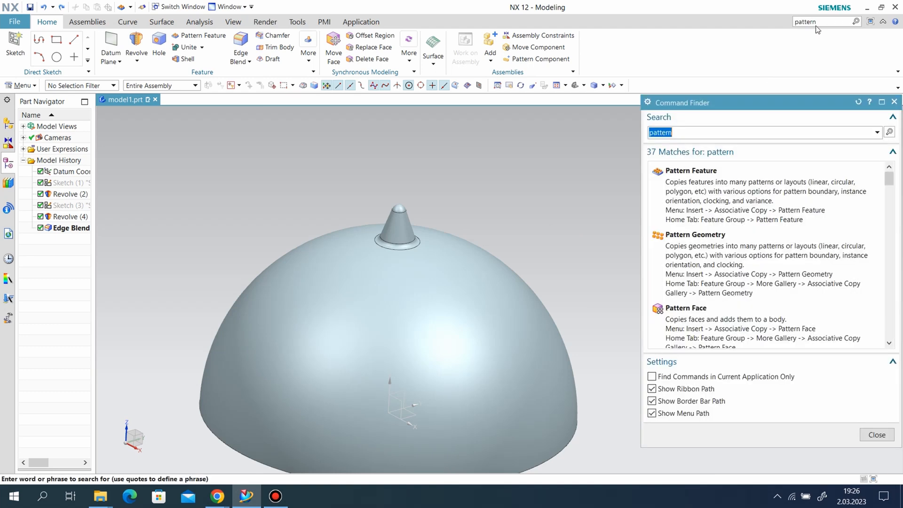
pyautogui.click(691, 190)
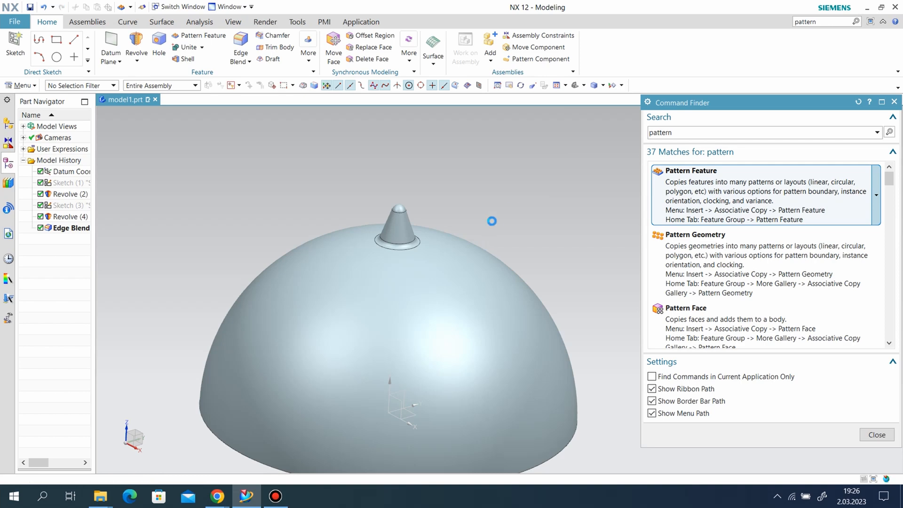
pyautogui.click(392, 233)
pyautogui.click(389, 250)
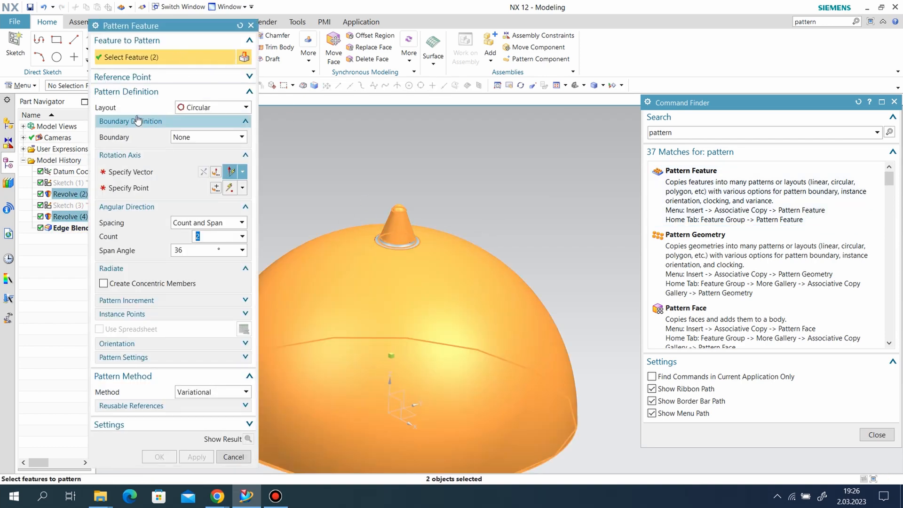
pyautogui.keyDown('shift'); pyautogui.click(407, 305); pyautogui.keyUp('shift')
pyautogui.click(398, 241)
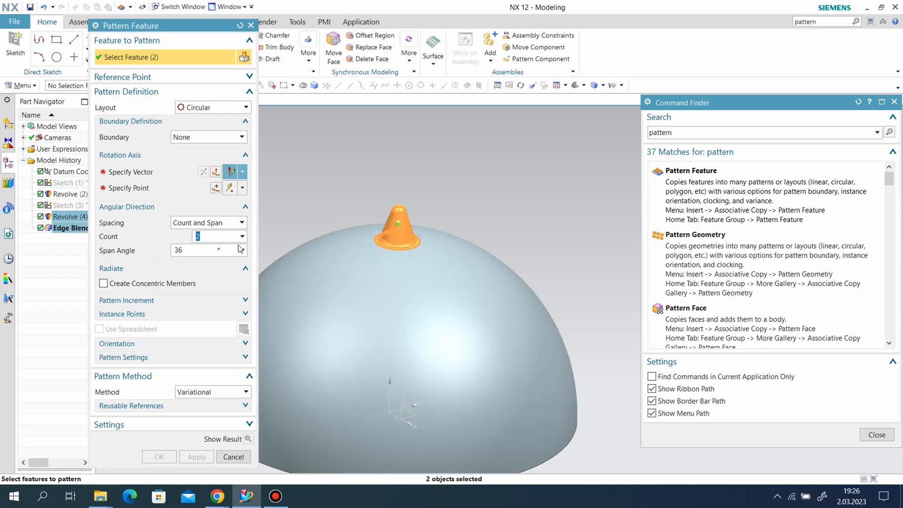
# Create a circular pattern of the spike about the Y-axis through the dome's base centre with count 2 and an 18-degree span.
pyautogui.click(131, 172)
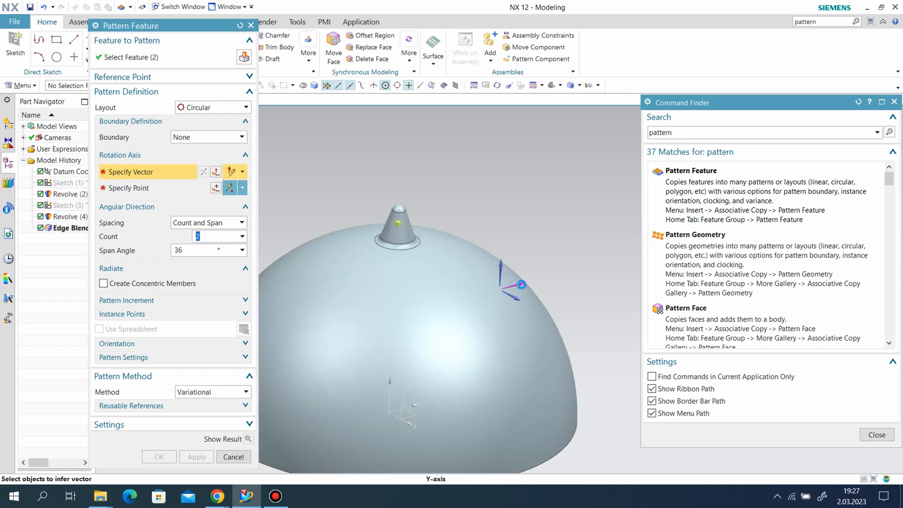
pyautogui.click(521, 285)
pyautogui.scroll(-1, 482, 191)
pyautogui.moveTo(437, 408); pyautogui.dragTo(417, 373, button='middle')
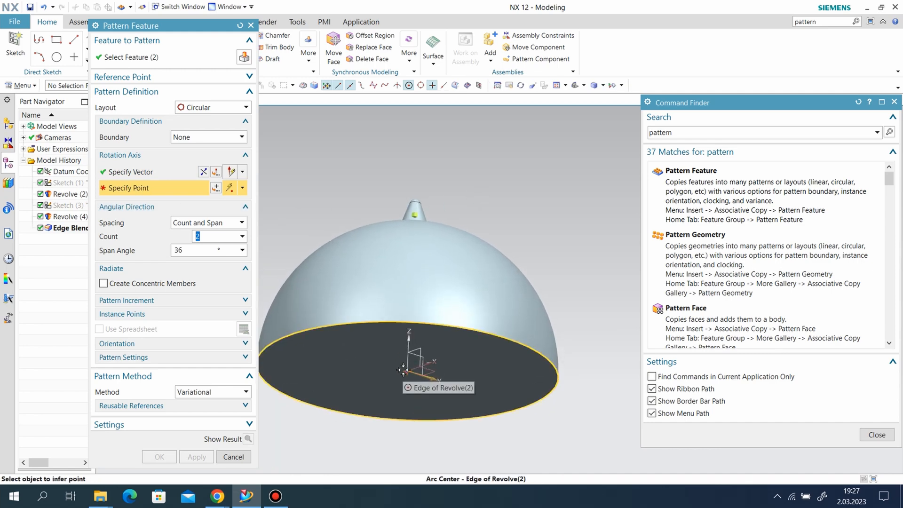
pyautogui.click(405, 367)
pyautogui.moveTo(494, 296); pyautogui.dragTo(412, 301, button='middle')
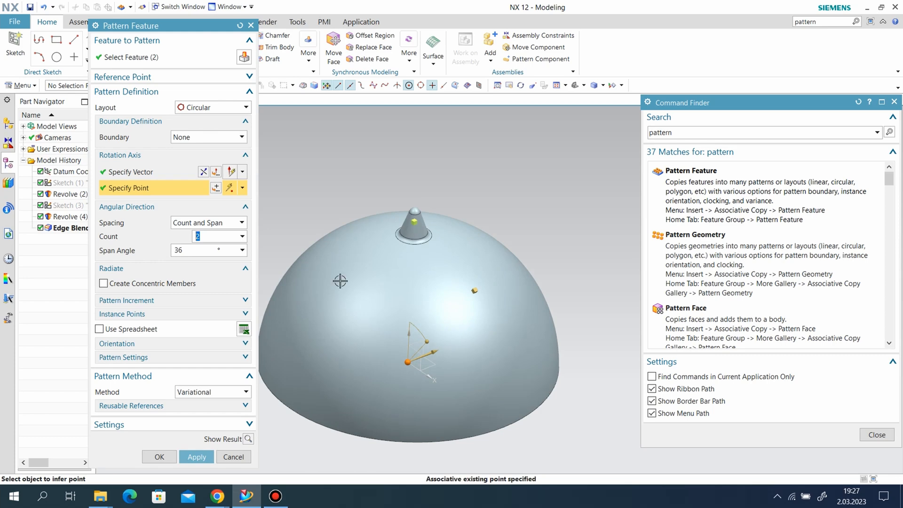
pyautogui.click(190, 251)
pyautogui.write('18')
pyautogui.press('Return')
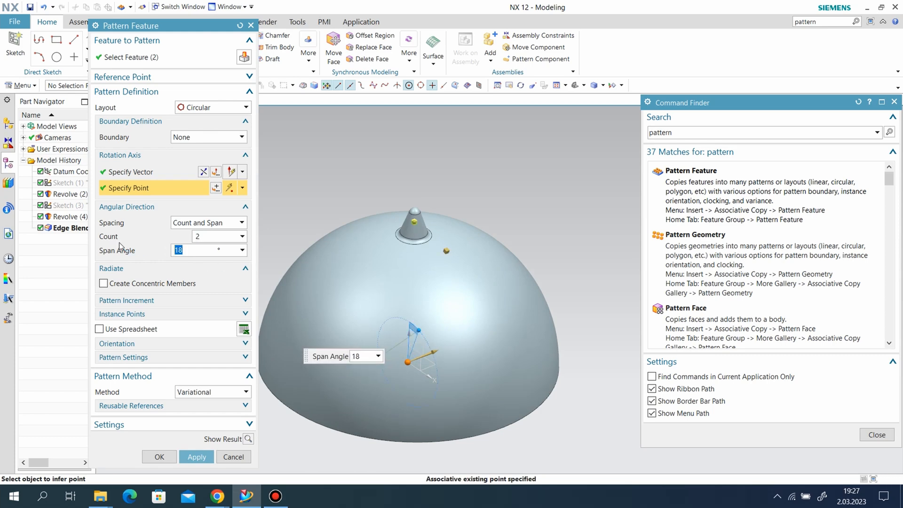
pyautogui.click(196, 457)
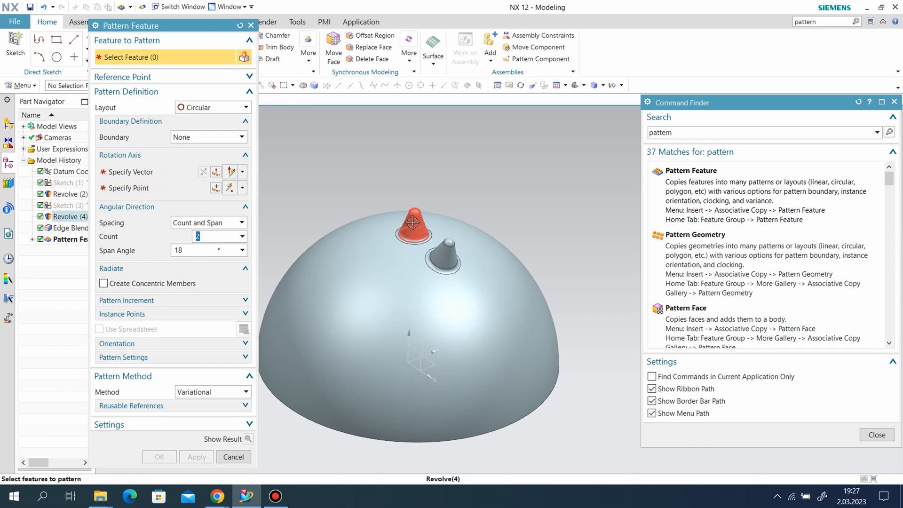
# Pattern the top spike and its blend again about the Y-axis through the base centre, count 2, with a span angle of 18*2.
pyautogui.click(402, 237)
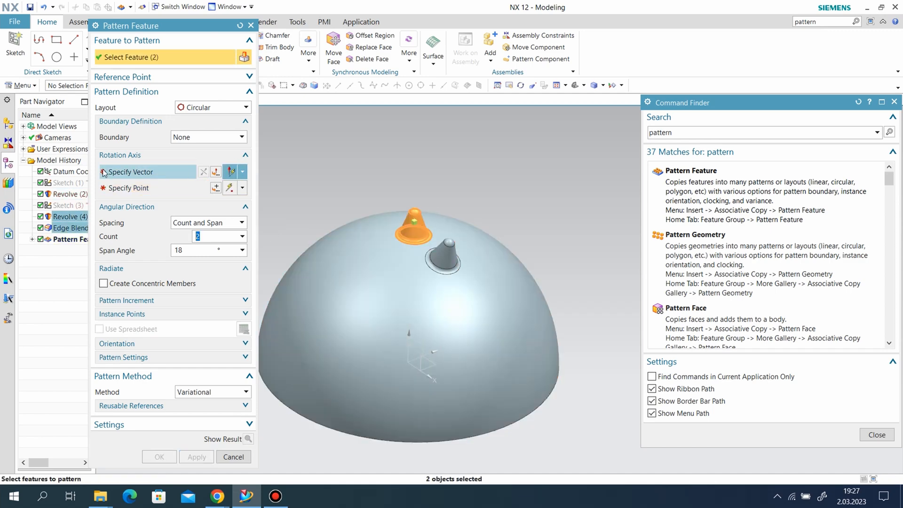
pyautogui.click(118, 172)
pyautogui.click(517, 279)
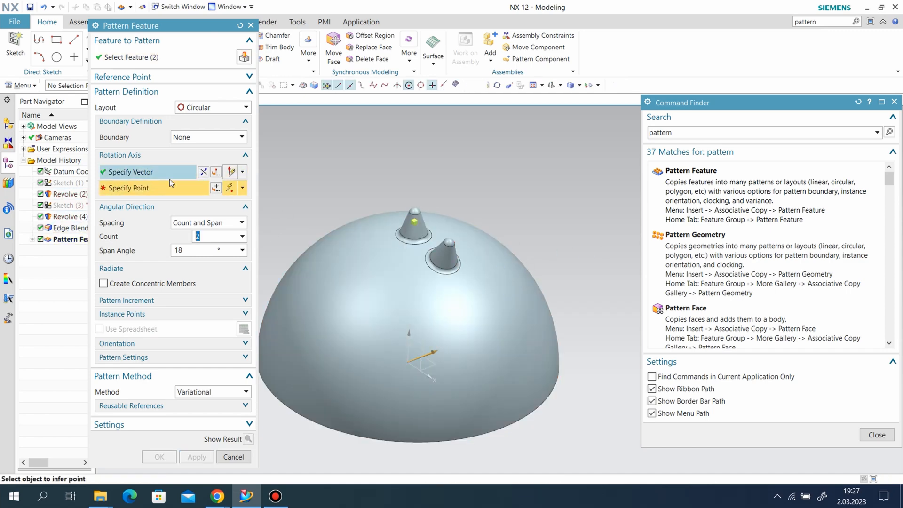
pyautogui.moveTo(545, 413); pyautogui.dragTo(481, 385, button='middle')
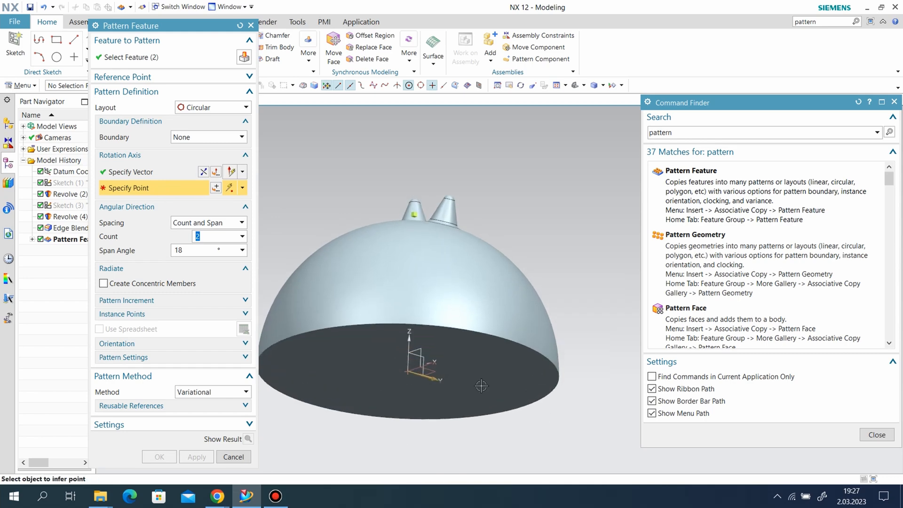
pyautogui.click(405, 372)
pyautogui.moveTo(552, 334); pyautogui.dragTo(551, 369, button='middle')
pyautogui.click(191, 250)
pyautogui.write('18*2')
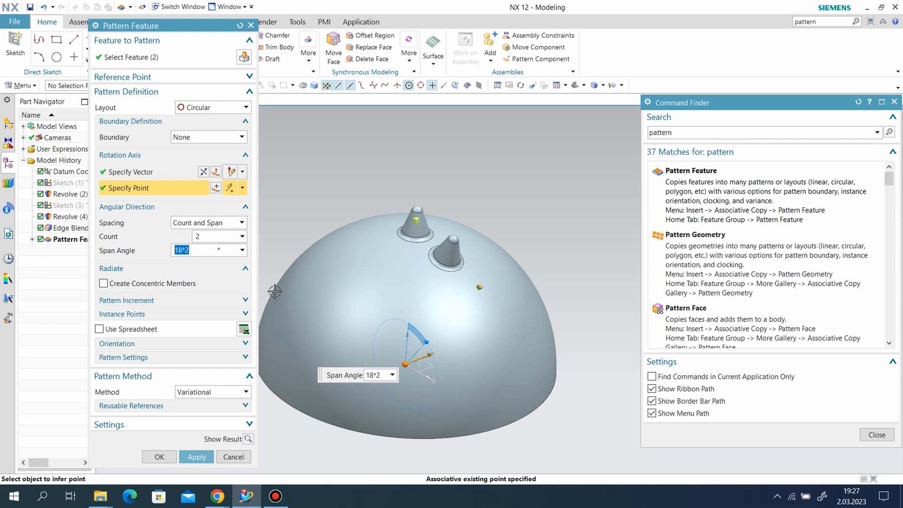
pyautogui.click(197, 457)
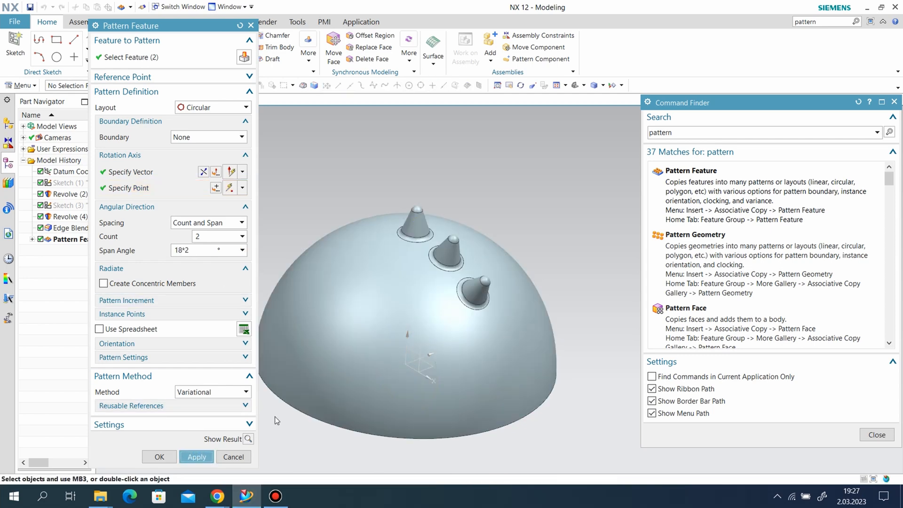
# Select the top spike's revolve and blend for another circular pattern about the Y-axis through the dome's base centre.
pyautogui.click(414, 233)
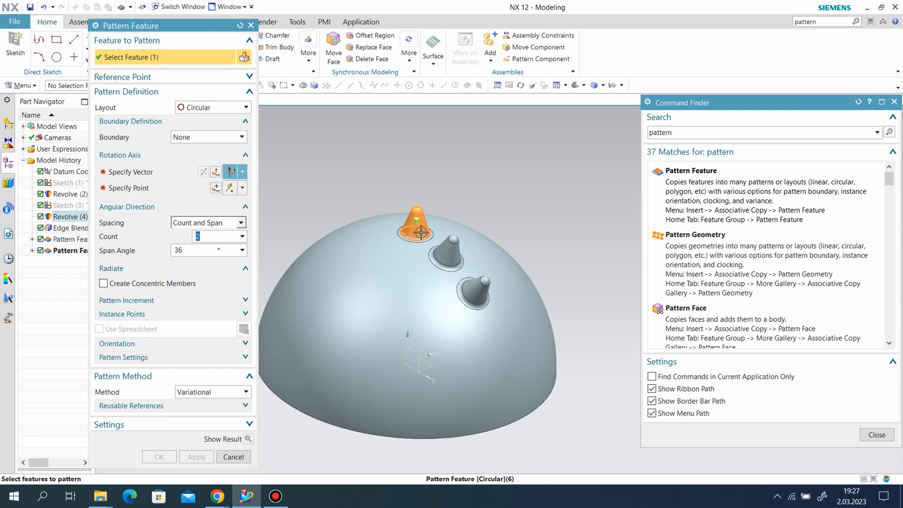
pyautogui.click(414, 241)
pyautogui.middleClick(349, 267)
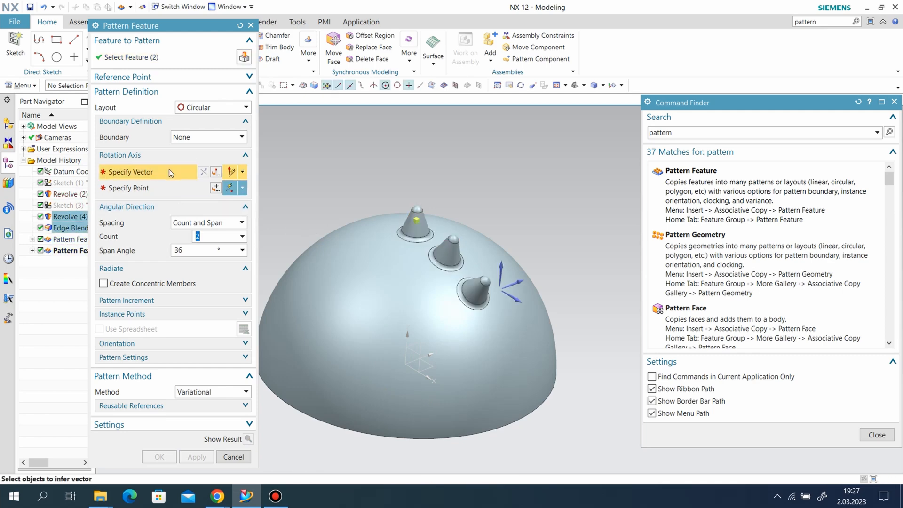
pyautogui.moveTo(312, 288); pyautogui.dragTo(409, 351, button='middle')
pyautogui.click(405, 353)
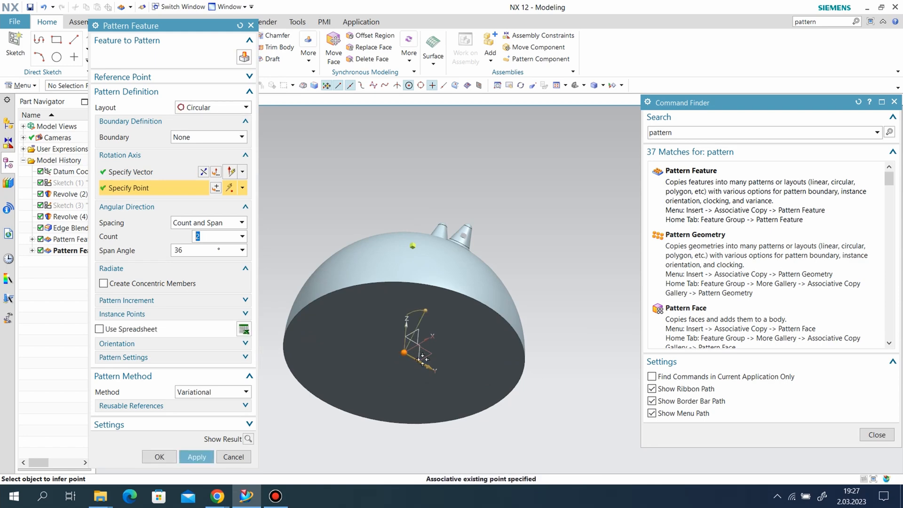
pyautogui.moveTo(555, 356); pyautogui.dragTo(553, 402, button='middle')
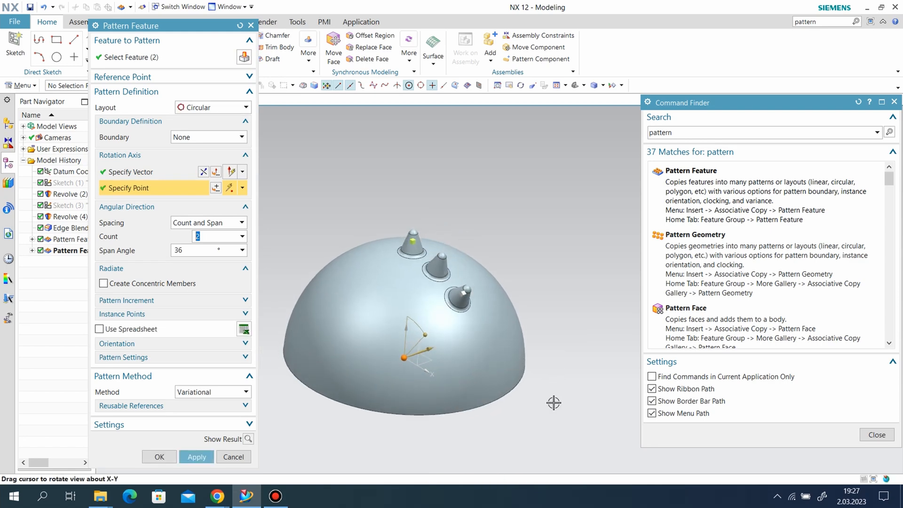
# Set the pattern's span angle to 18*3 with count 2 and create it.
pyautogui.click(191, 252)
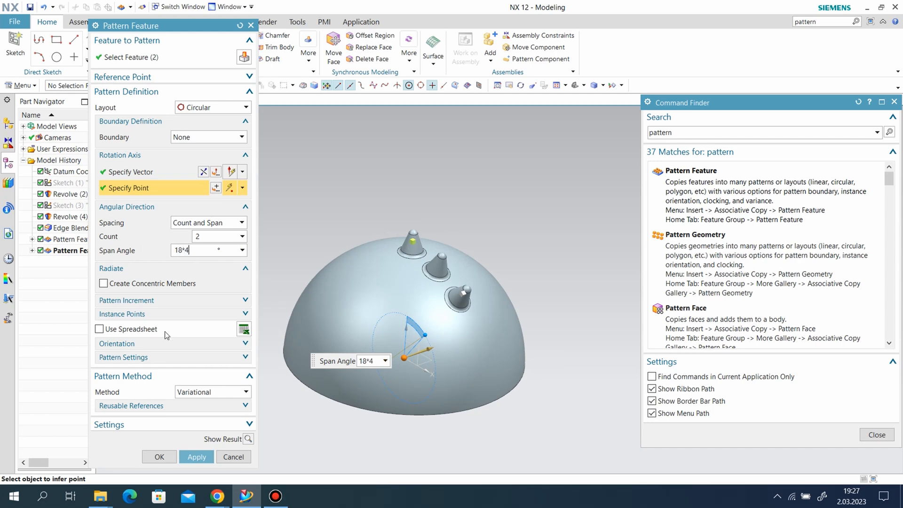
pyautogui.press('Return')
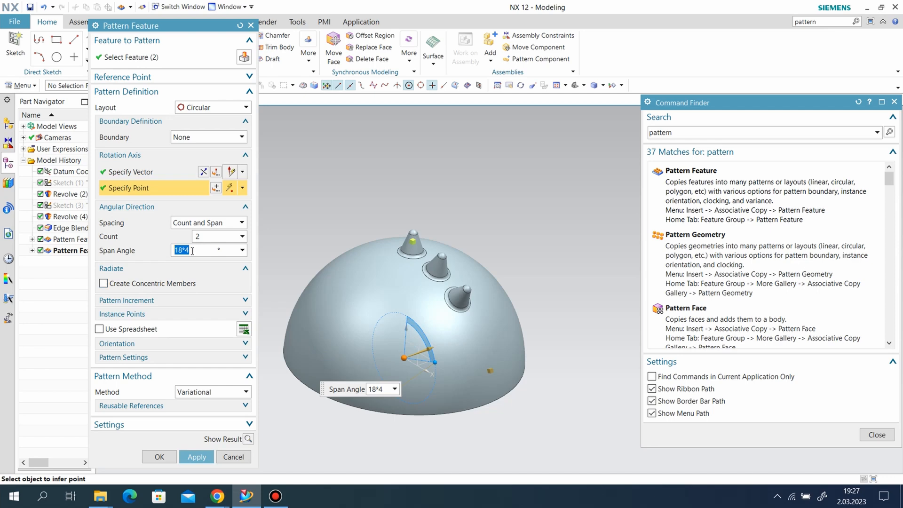
pyautogui.press('BackSpace')
pyautogui.write('3')
pyautogui.press('Return')
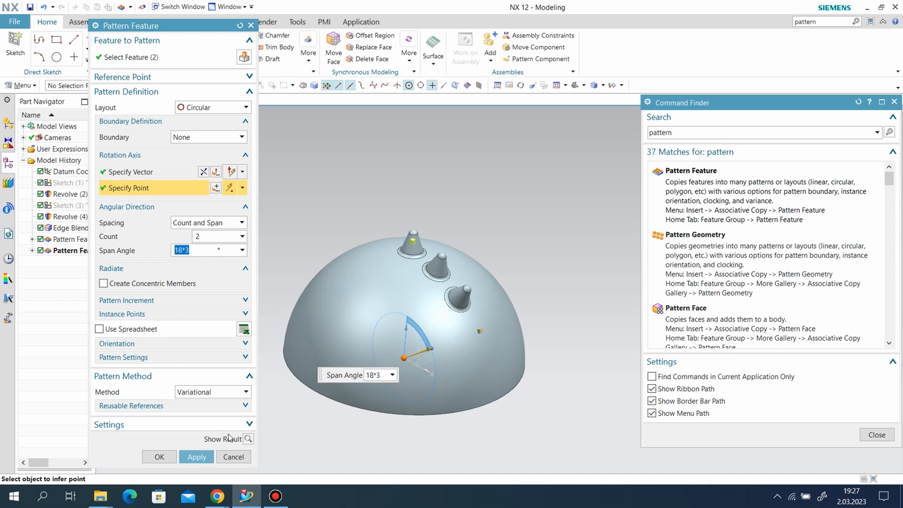
pyautogui.click(197, 456)
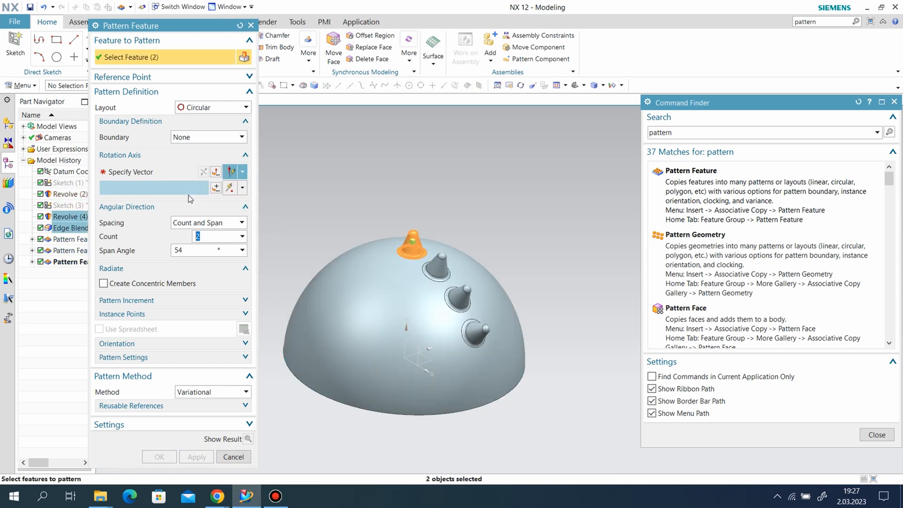
# Pattern the top spike and its blend about the Y-axis through the base centre, count 2, with a span angle of 18*4.
pyautogui.click(153, 177)
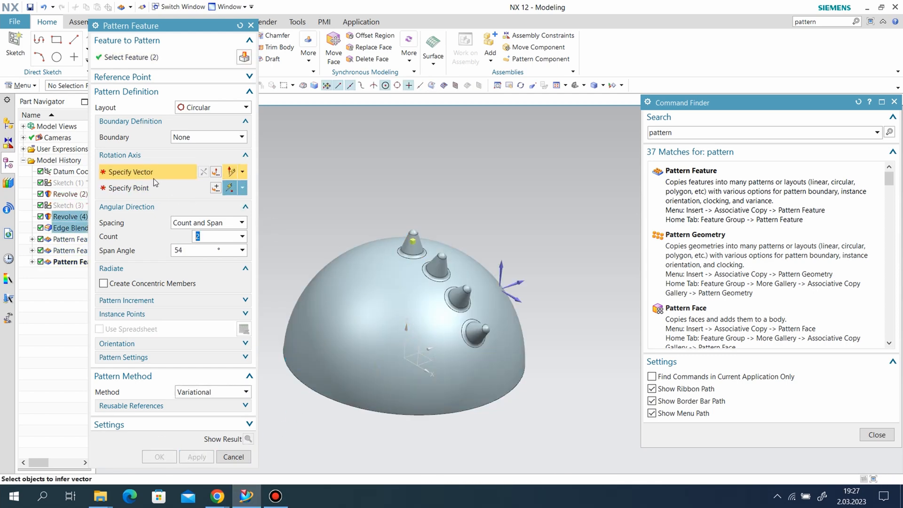
pyautogui.click(525, 284)
pyautogui.moveTo(603, 408); pyautogui.dragTo(594, 372, button='middle')
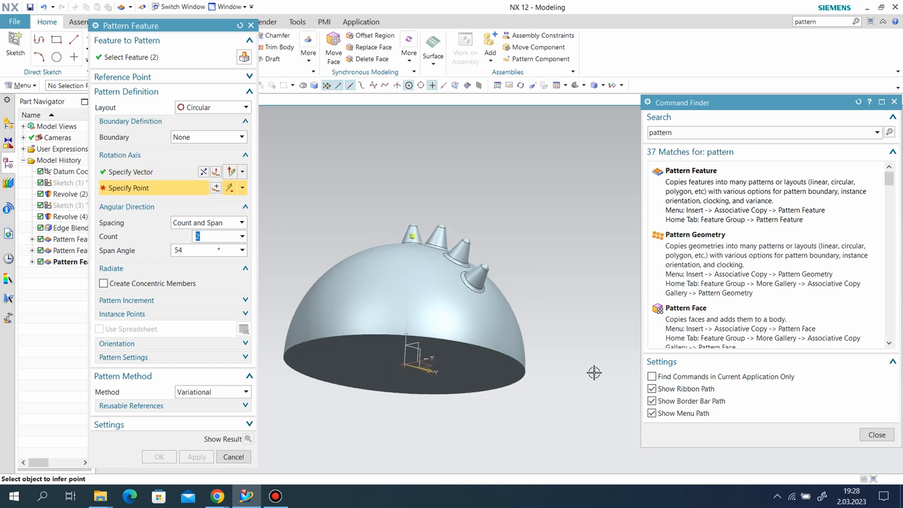
pyautogui.click(404, 366)
pyautogui.moveTo(538, 353); pyautogui.dragTo(534, 395, button='middle')
pyautogui.press('Tab')
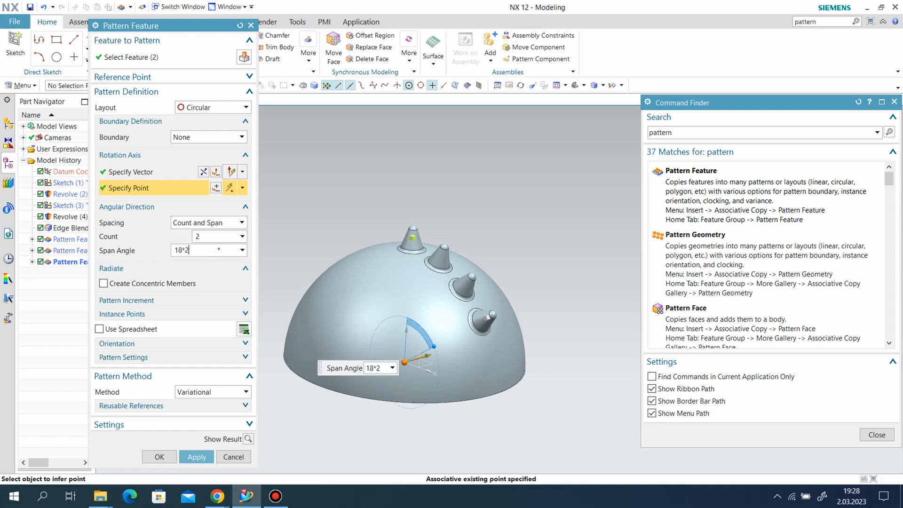
pyautogui.press('Return')
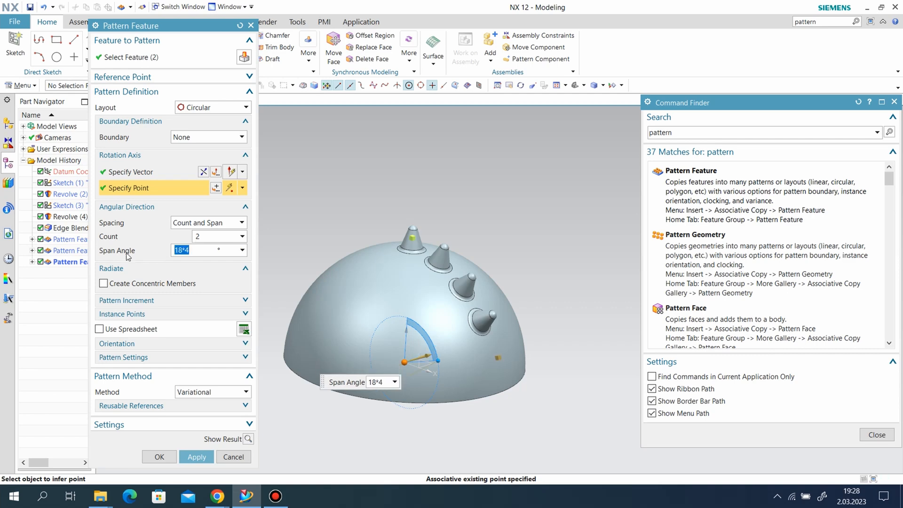
pyautogui.click(197, 456)
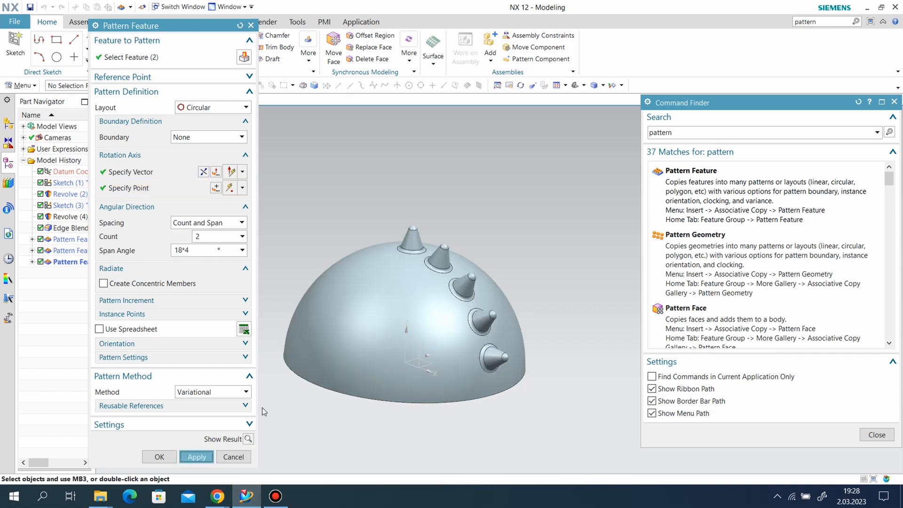
# Pattern the top spike and its blend about the Y-axis through the base centre, count 2, with a span angle of 18*5.
pyautogui.click(408, 253)
pyautogui.click(130, 172)
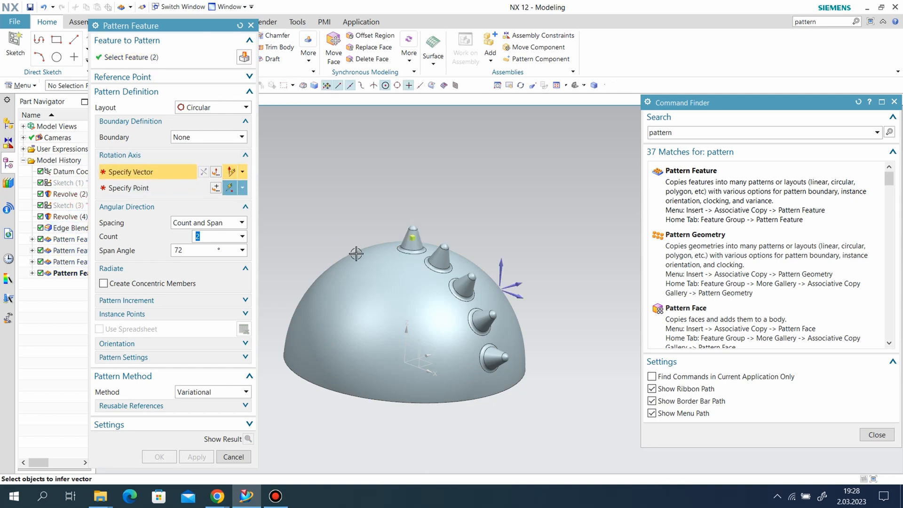
pyautogui.click(516, 281)
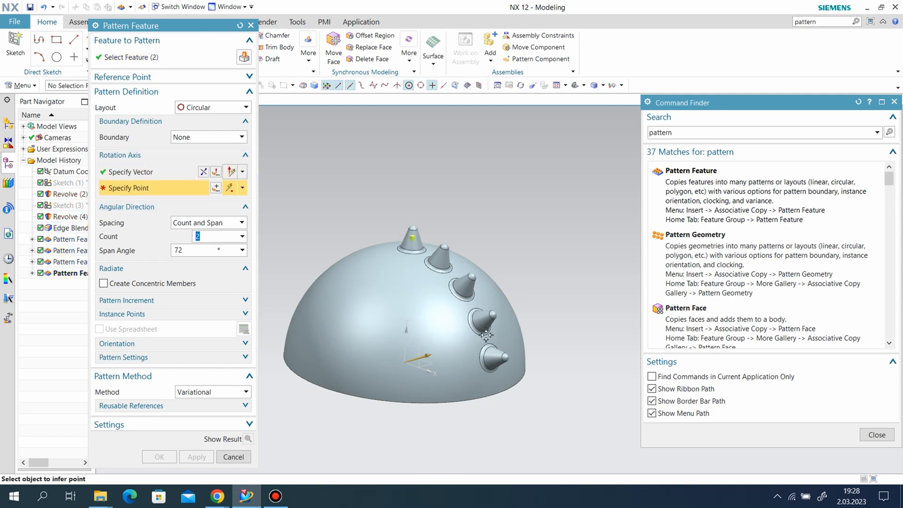
pyautogui.moveTo(479, 339); pyautogui.dragTo(440, 350, button='middle')
pyautogui.click(404, 367)
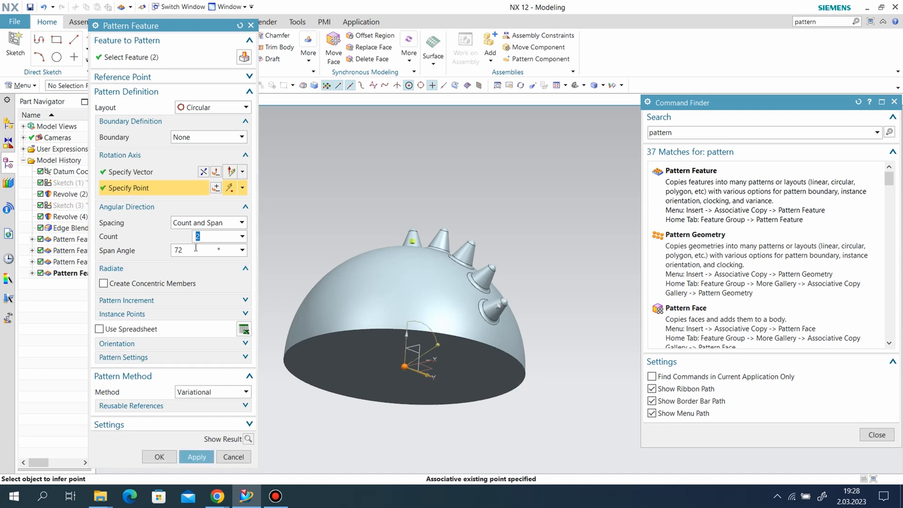
pyautogui.press('Tab')
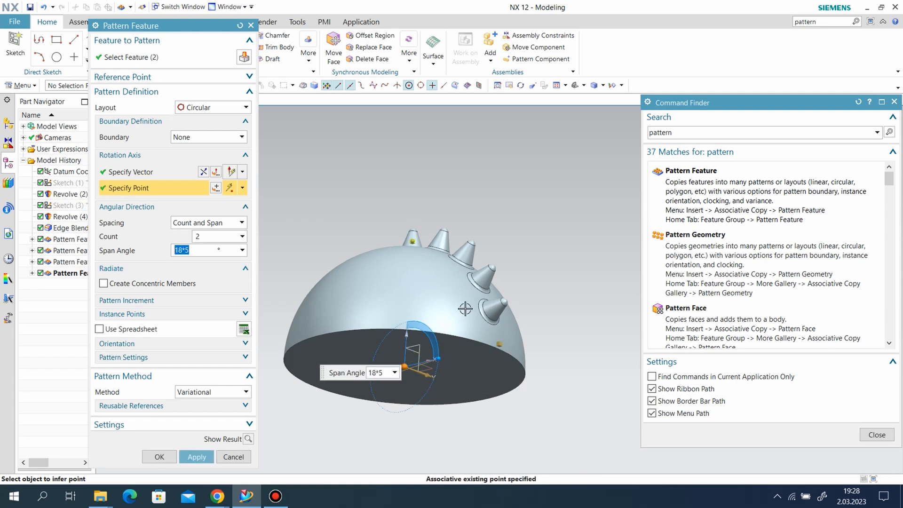
pyautogui.moveTo(544, 338); pyautogui.dragTo(551, 358, button='middle')
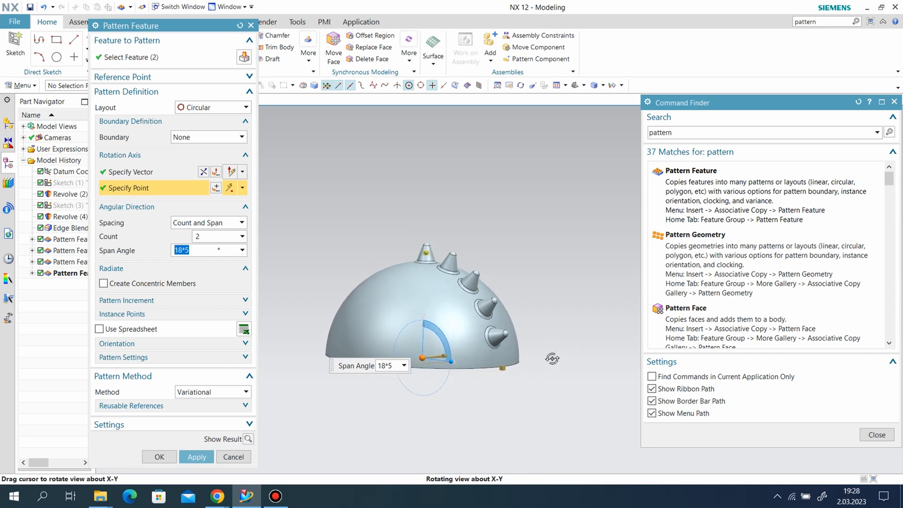
pyautogui.click(199, 459)
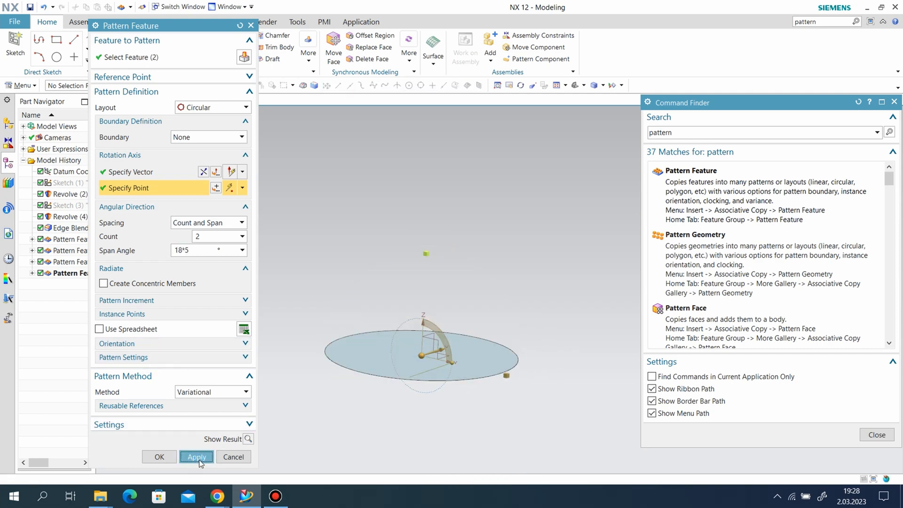
# Close the Command Finder and set up a circular pattern of the lowest spike with Count and Span spacing, count 6 and span 360 degrees.
pyautogui.click(894, 102)
pyautogui.scroll(3, 606, 260)
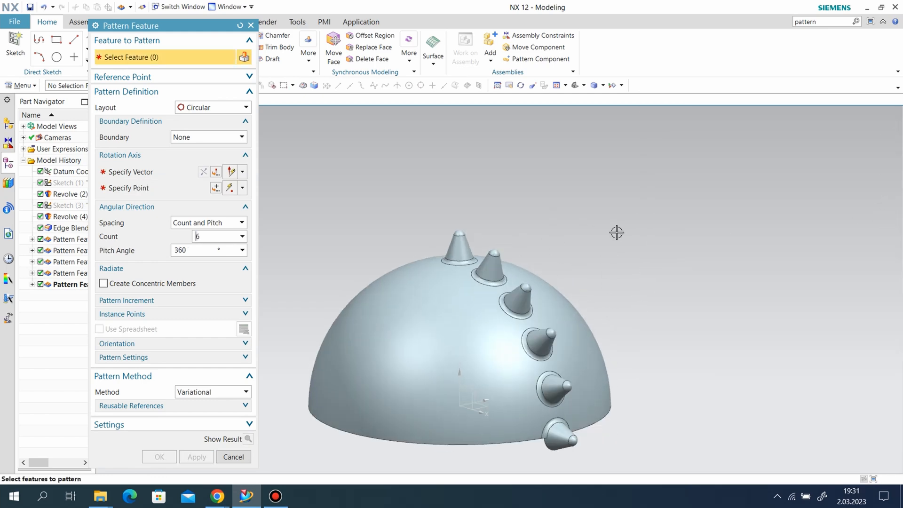
pyautogui.click(71, 284)
pyautogui.click(231, 240)
pyautogui.click(206, 227)
pyautogui.click(207, 245)
pyautogui.click(178, 252)
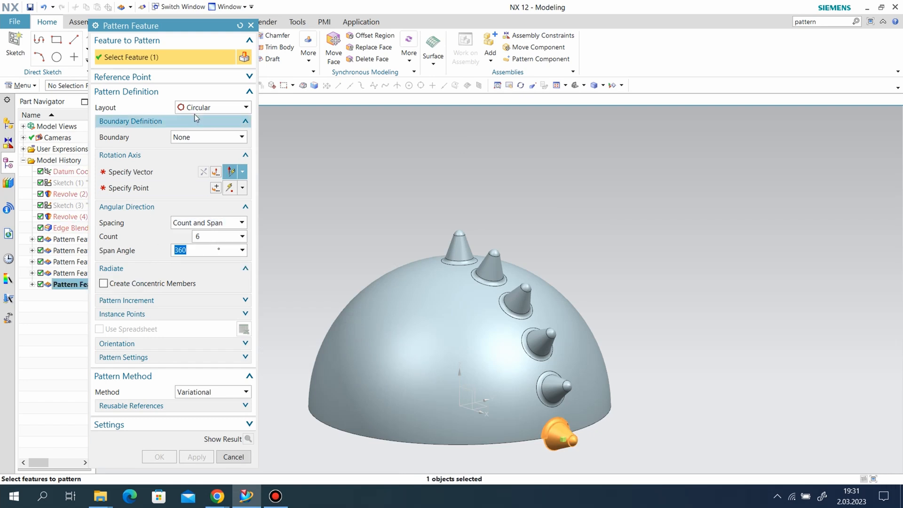
# Define the pattern's rotation axis as the Z-axis through the datum coordinate system's origin.
pyautogui.click(159, 173)
pyautogui.click(499, 268)
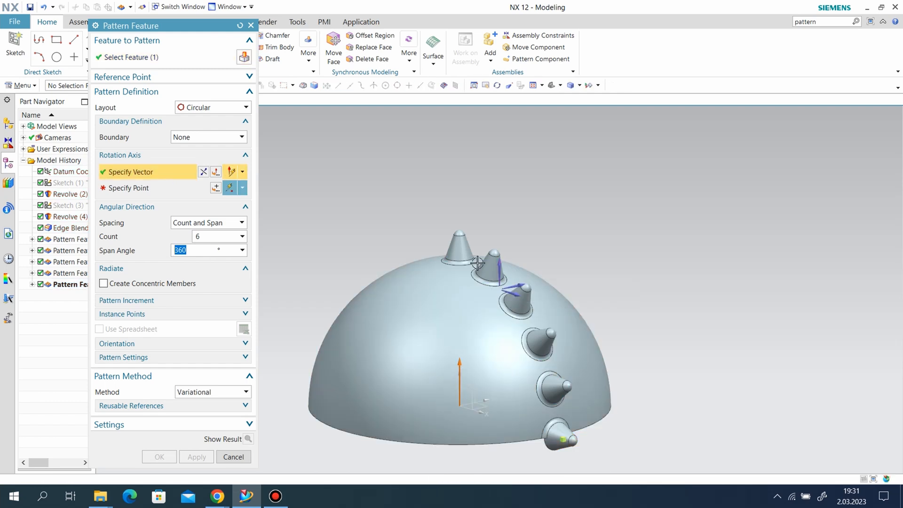
pyautogui.moveTo(490, 352); pyautogui.dragTo(471, 411, button='middle')
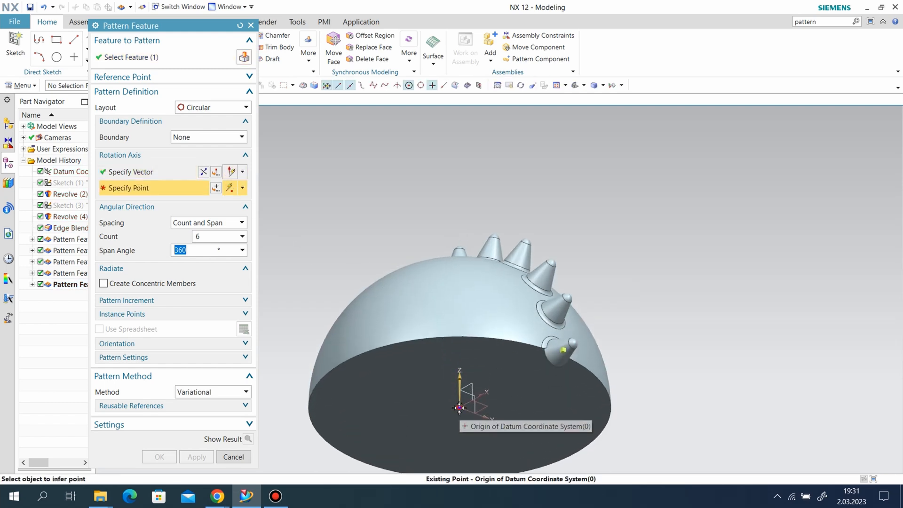
pyautogui.click(471, 411)
pyautogui.moveTo(519, 259); pyautogui.dragTo(512, 300, button='middle')
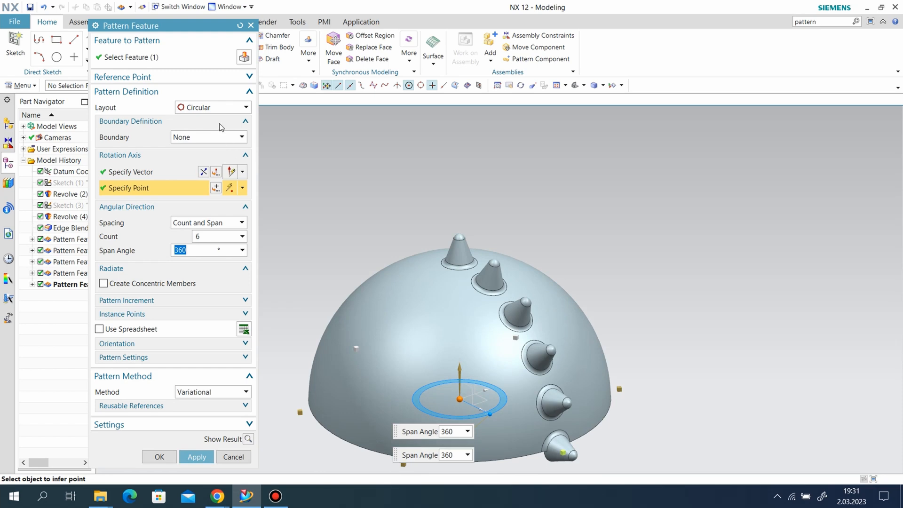
# Replace the selected feature with the patterned spike nearest the top one and create the circular pattern.
pyautogui.click(141, 57)
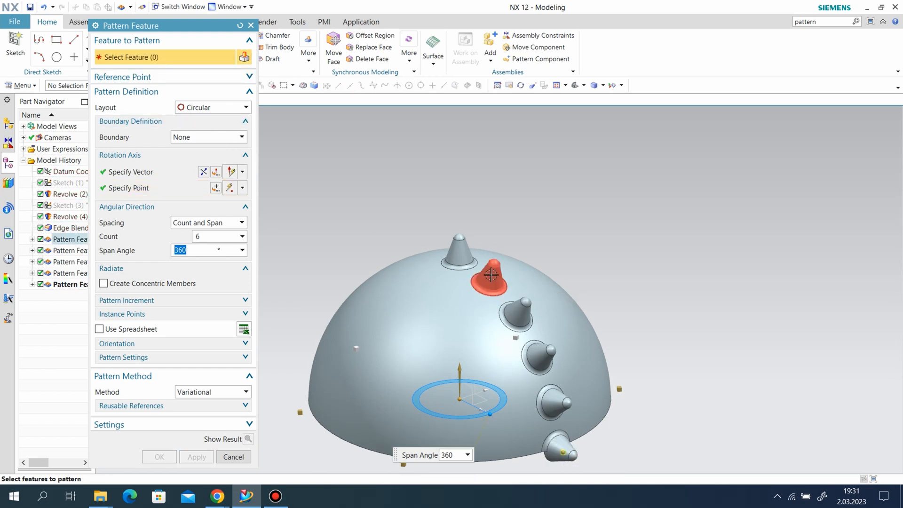
pyautogui.click(489, 278)
pyautogui.click(208, 456)
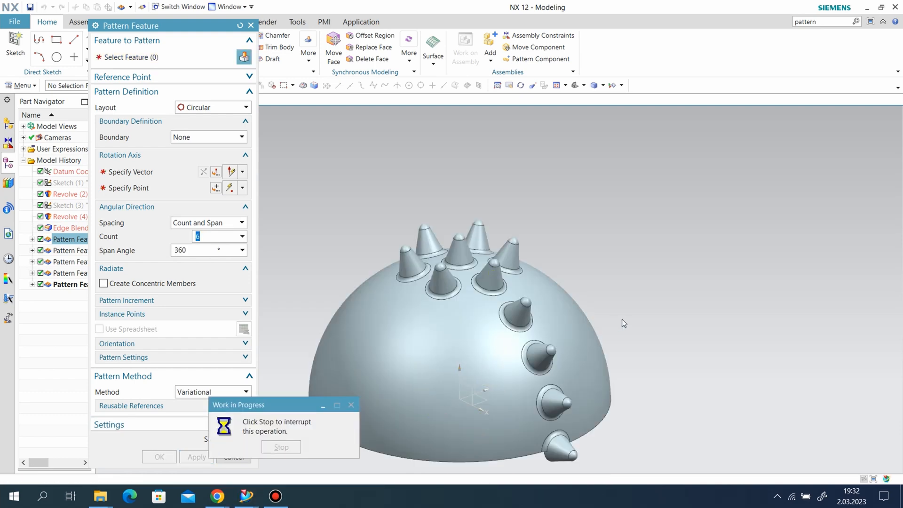
# Pattern the 36-degree spike about the Z-axis through the datum origin with count 12 over a 360-degree span.
pyautogui.click(521, 312)
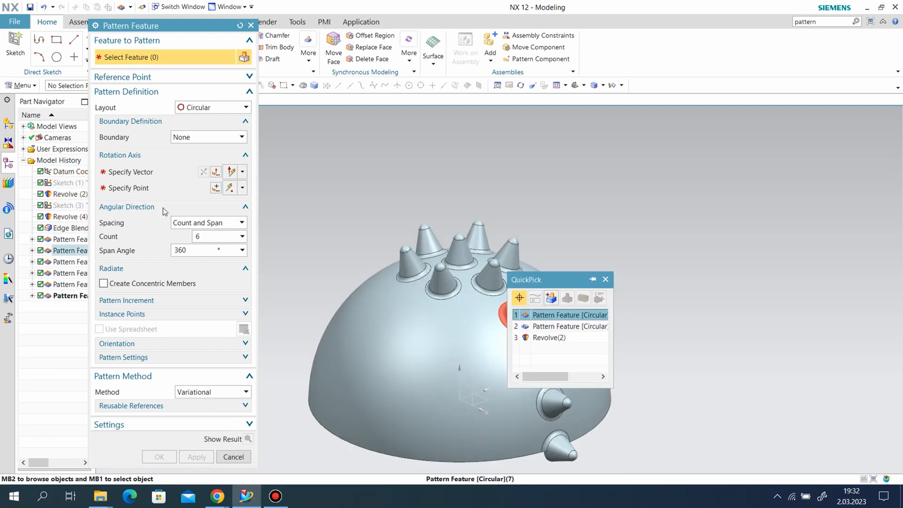
pyautogui.click(569, 316)
pyautogui.click(211, 174)
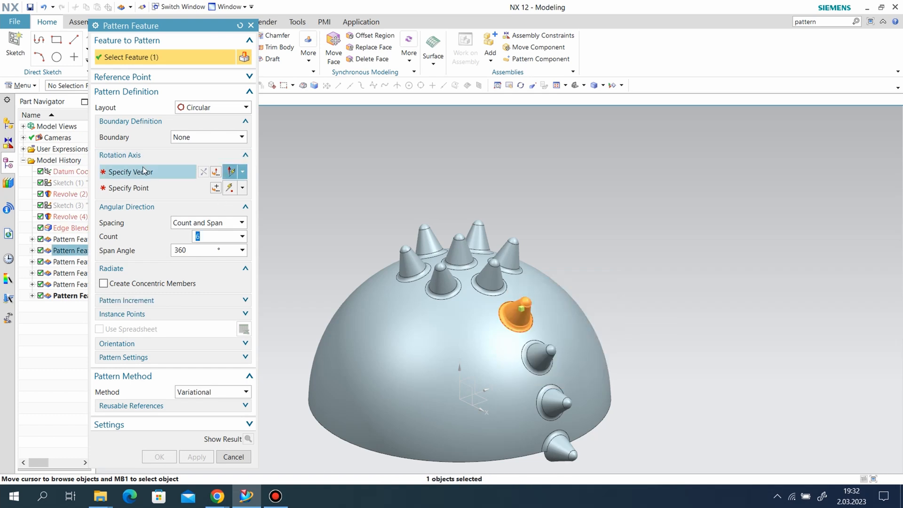
pyautogui.click(459, 374)
pyautogui.moveTo(409, 405); pyautogui.dragTo(440, 372, button='middle')
pyautogui.click(469, 379)
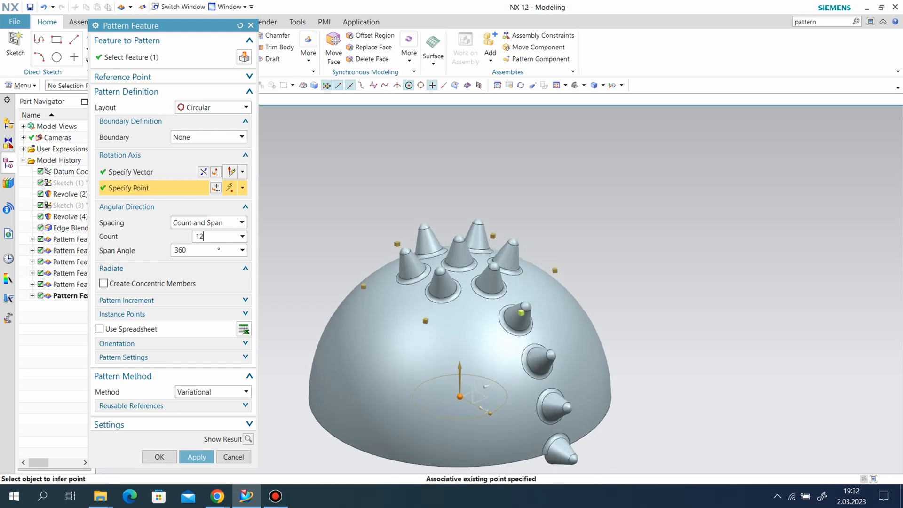
pyautogui.click(197, 457)
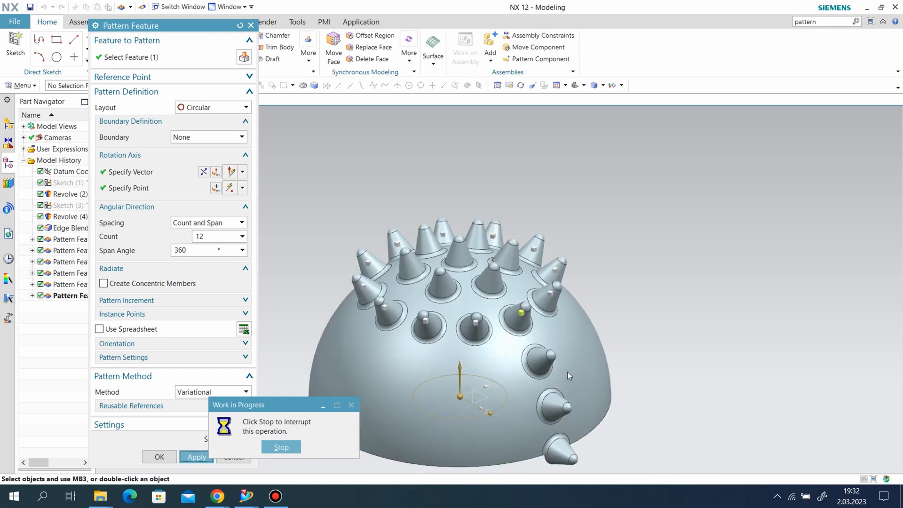
# Pattern the 54-degree spike about the Z-axis through the datum origin with count 18 over a 360-degree span.
pyautogui.click(544, 366)
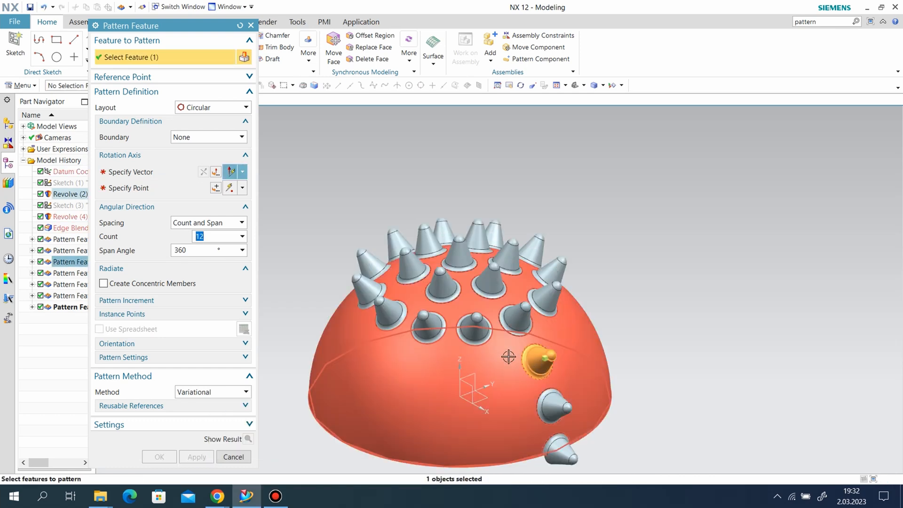
pyautogui.click(499, 272)
pyautogui.scroll(-3, 595, 440)
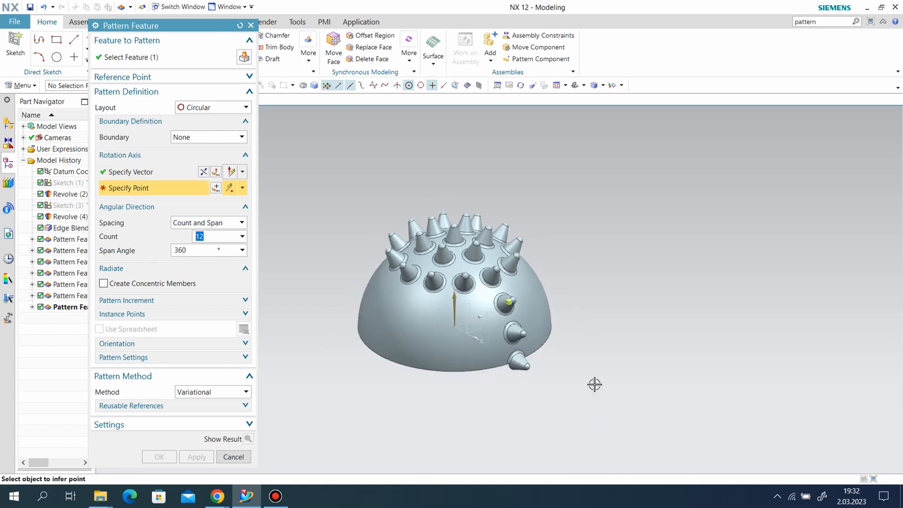
pyautogui.moveTo(595, 440); pyautogui.dragTo(591, 311, button='middle')
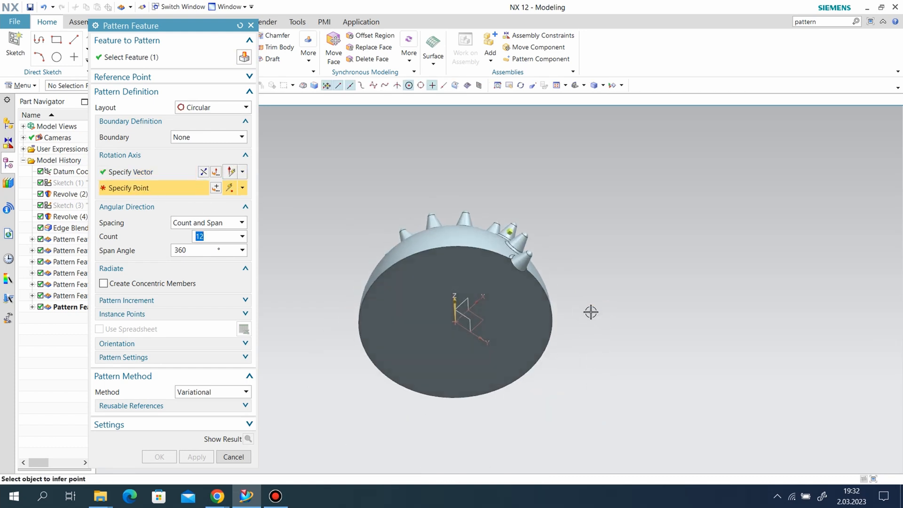
pyautogui.click(456, 322)
pyautogui.moveTo(643, 302); pyautogui.dragTo(609, 328, button='middle')
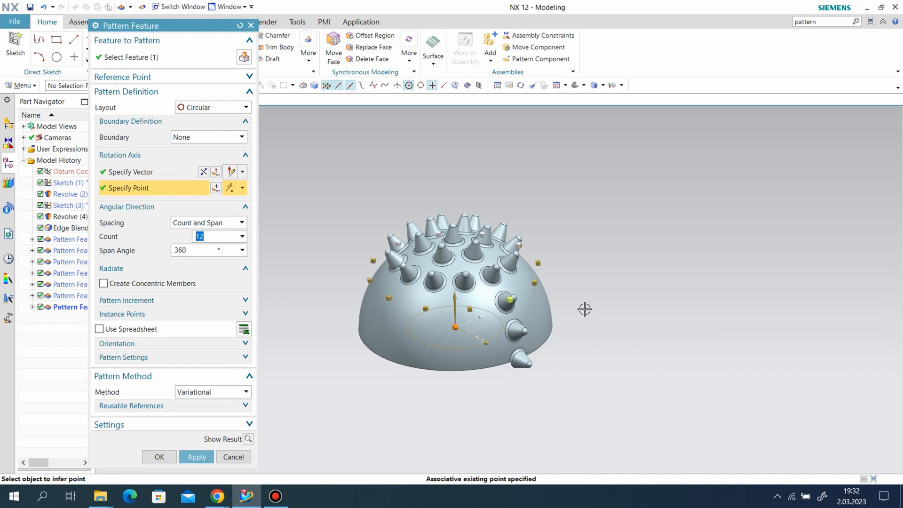
pyautogui.press('Return')
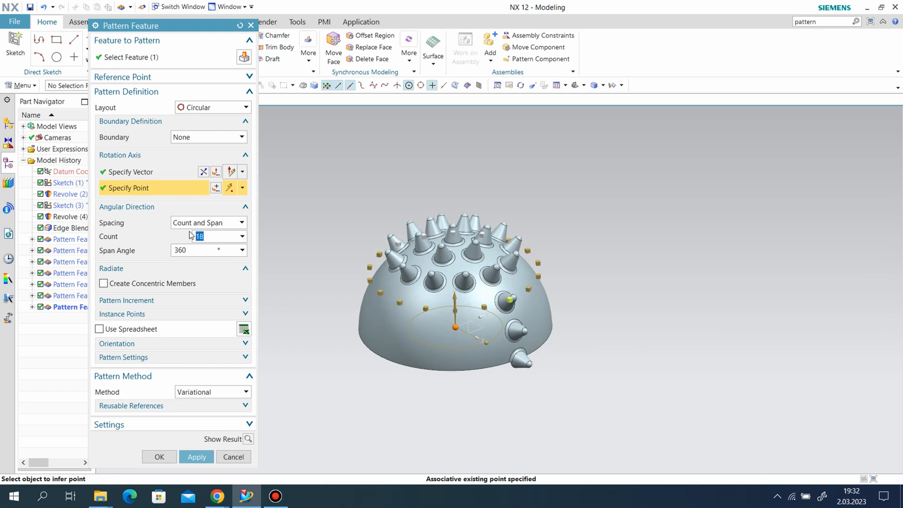
pyautogui.click(195, 455)
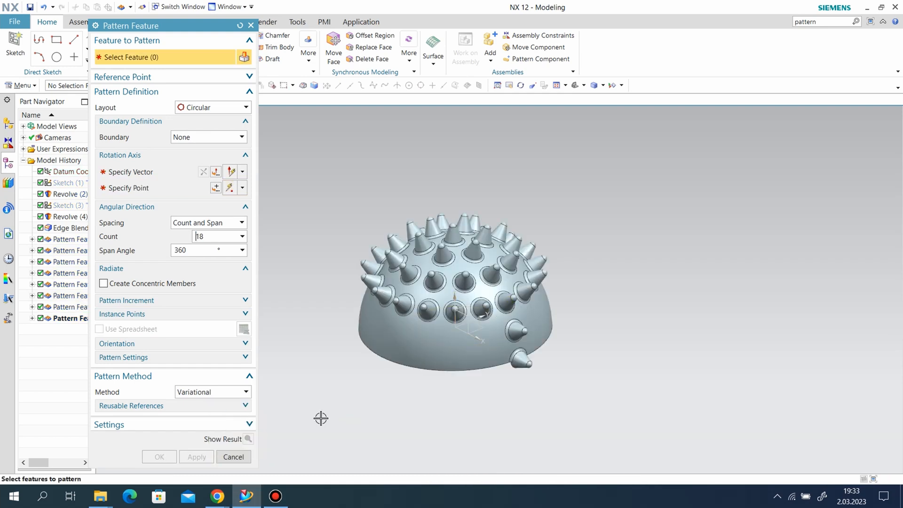
# Pattern the 72-degree spike about the Z-axis through the datum origin with count 24 over a 360-degree span.
pyautogui.click(520, 328)
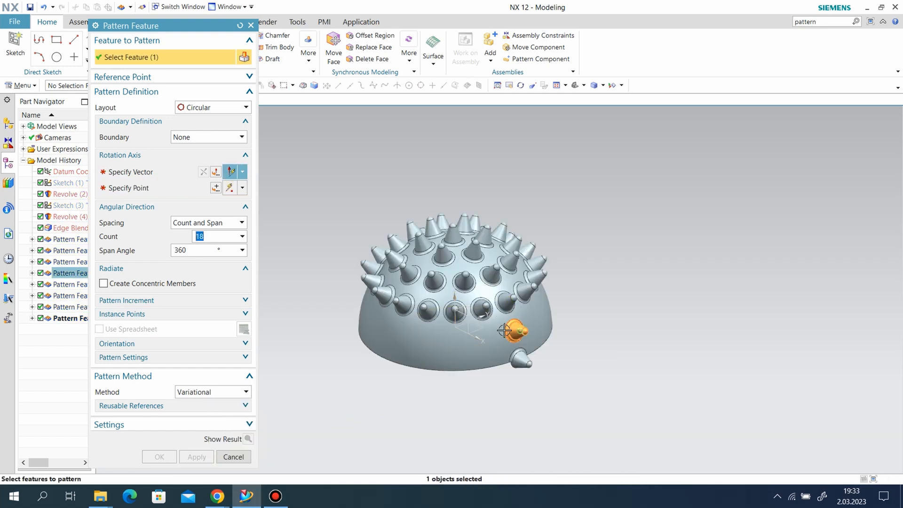
pyautogui.click(499, 267)
pyautogui.moveTo(540, 403); pyautogui.dragTo(550, 354, button='middle')
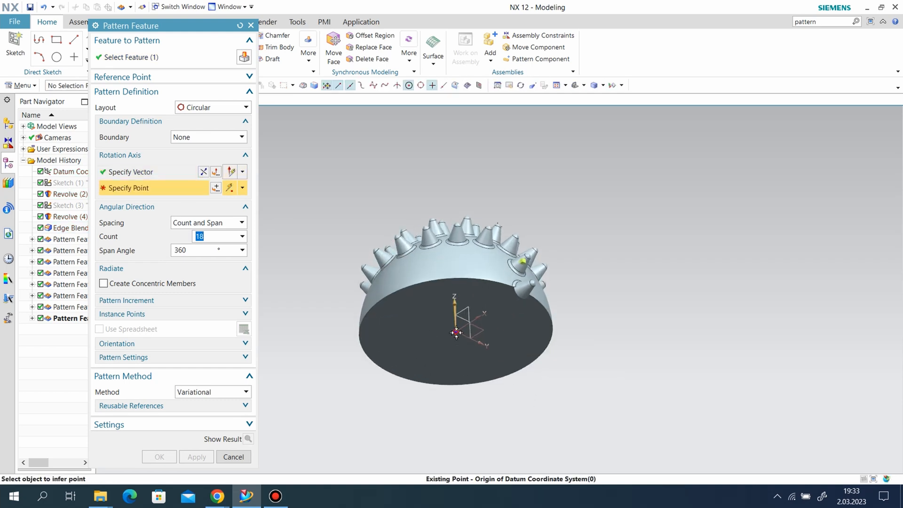
pyautogui.click(455, 332)
pyautogui.doubleClick(219, 239)
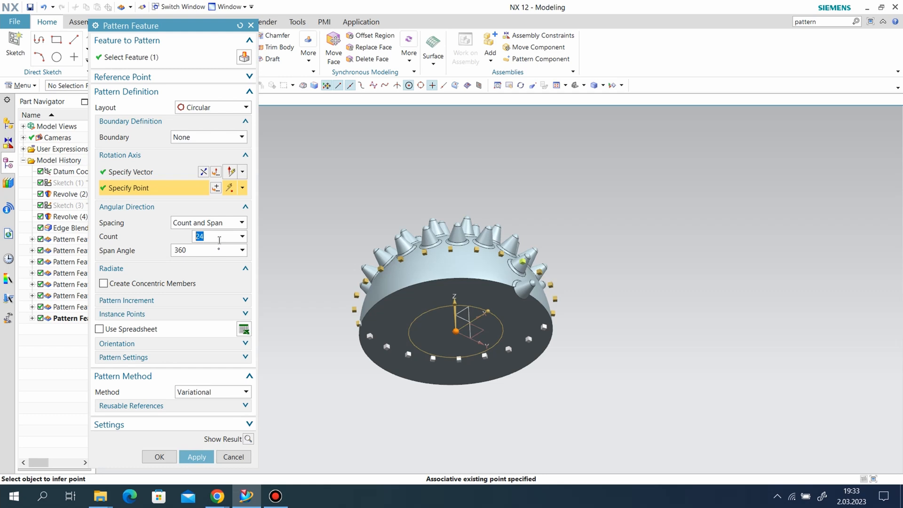
pyautogui.click(196, 456)
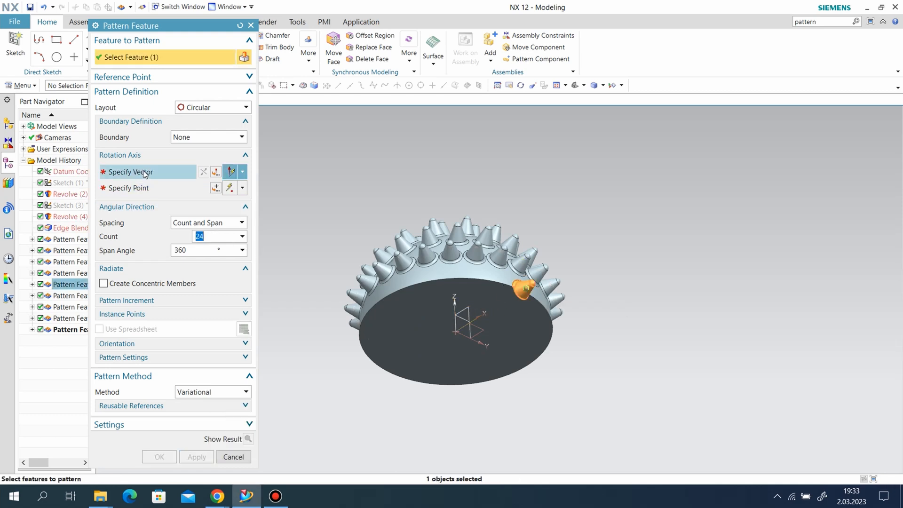
# Pattern the lowest spike about the Z-axis through the datum origin with count 30 over a 360-degree span and close Pattern Feature.
pyautogui.click(454, 315)
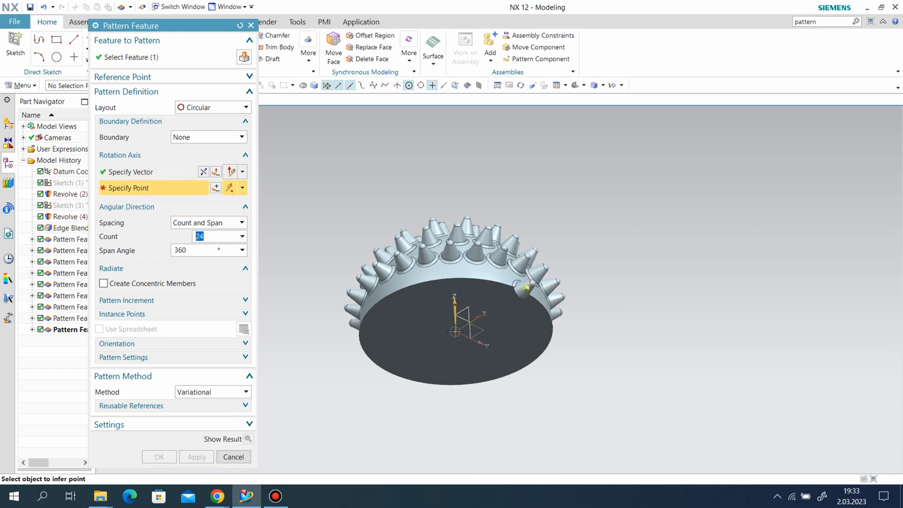
pyautogui.click(454, 332)
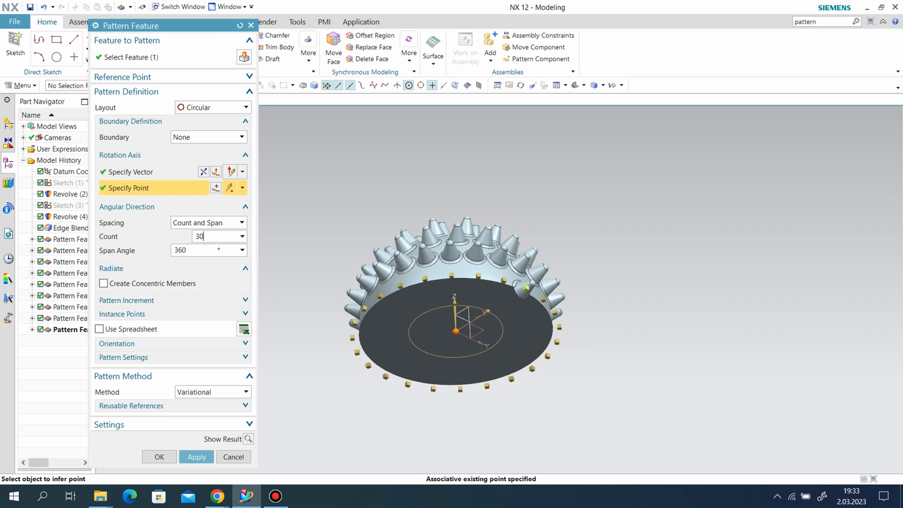
pyautogui.press('Return')
pyautogui.click(209, 459)
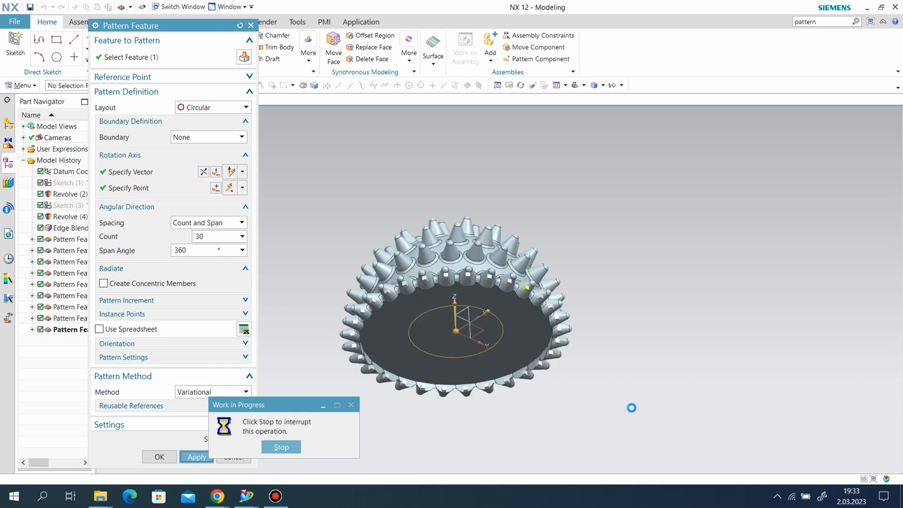
pyautogui.moveTo(611, 315); pyautogui.dragTo(735, 334, button='middle')
pyautogui.scroll(3, 718, 353)
pyautogui.scroll(2, 259, 191)
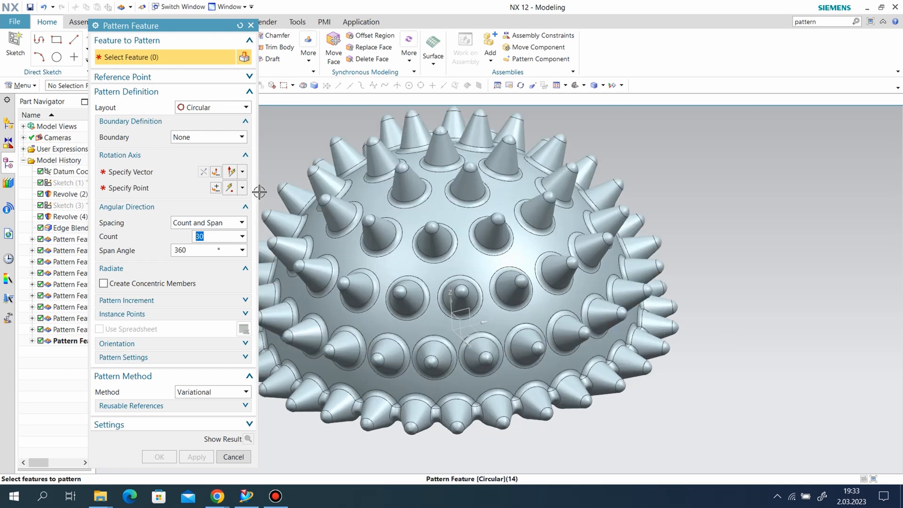
pyautogui.click(250, 25)
pyautogui.scroll(-2, 710, 419)
pyautogui.moveTo(711, 420); pyautogui.dragTo(709, 413, button='middle')
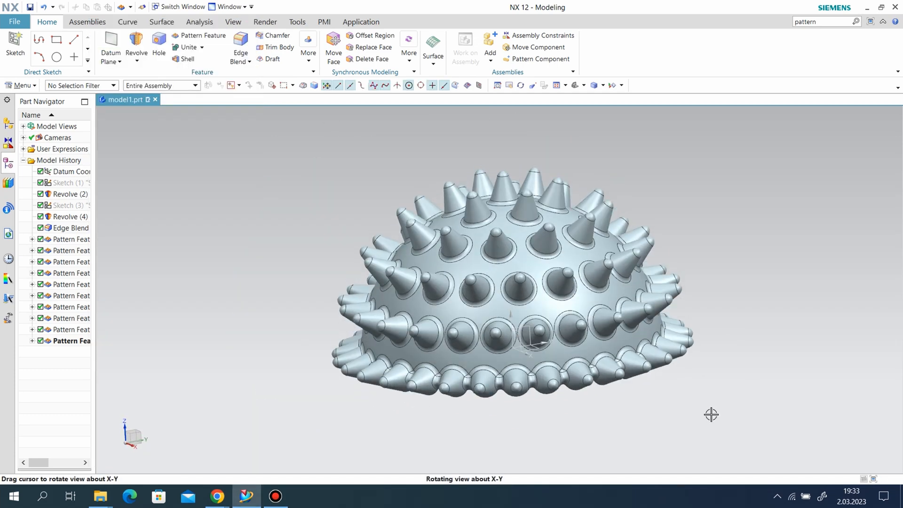
pyautogui.keyDown('shift'); pyautogui.moveTo(448, 399); pyautogui.dragTo(542, 387, button='middle'); pyautogui.keyUp('shift')
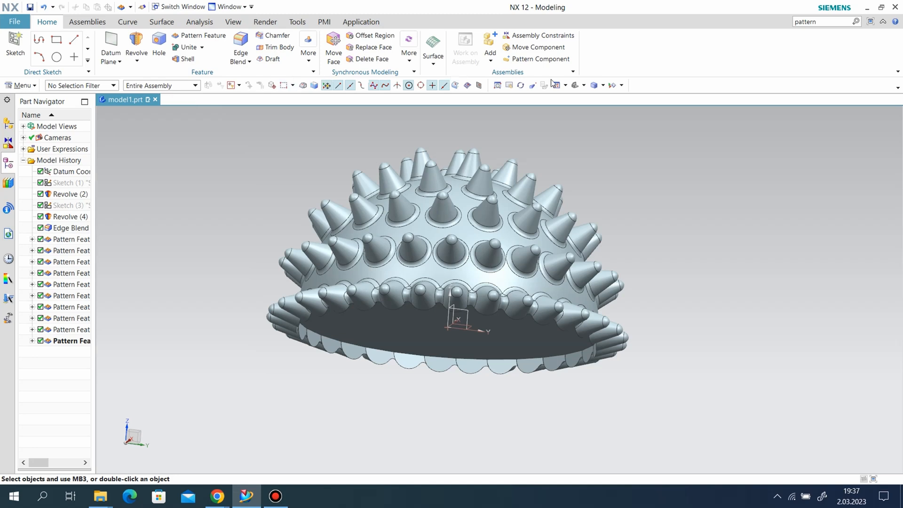
# Search the commands for mirror and use Mirror Geometry to copy the spiked half-sphere across its flat bottom face.
pyautogui.doubleClick(840, 23)
pyautogui.write('mirror')
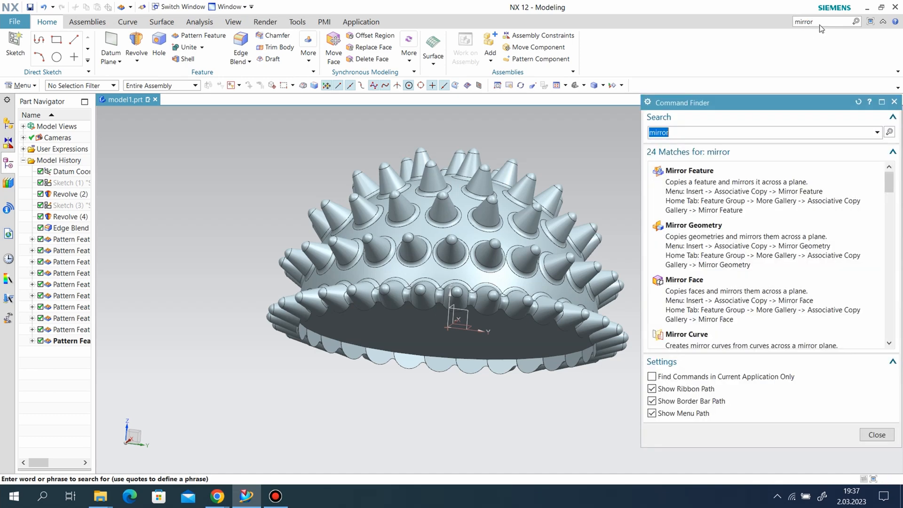
pyautogui.click(689, 233)
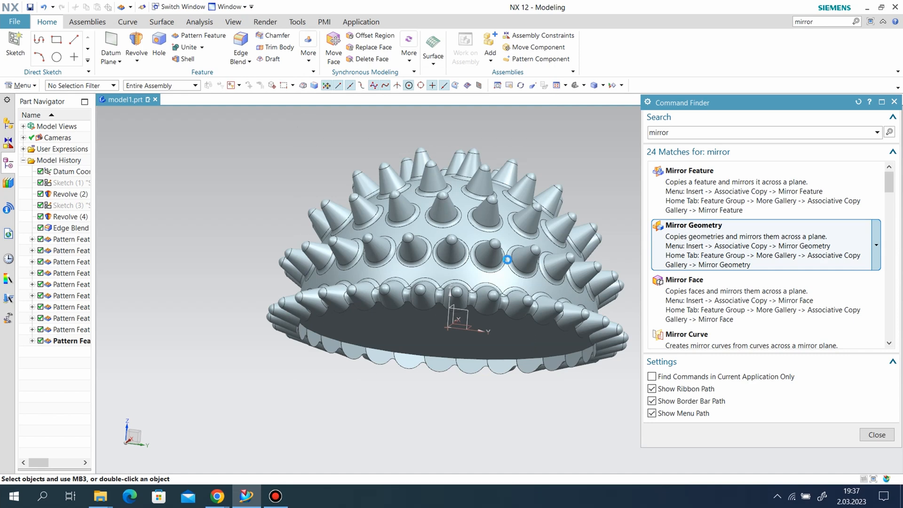
pyautogui.click(474, 232)
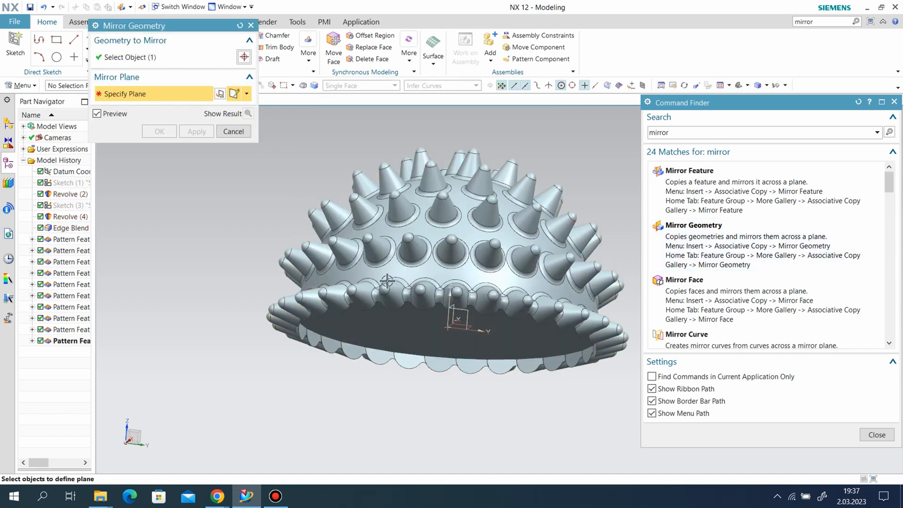
pyautogui.click(376, 329)
pyautogui.click(196, 131)
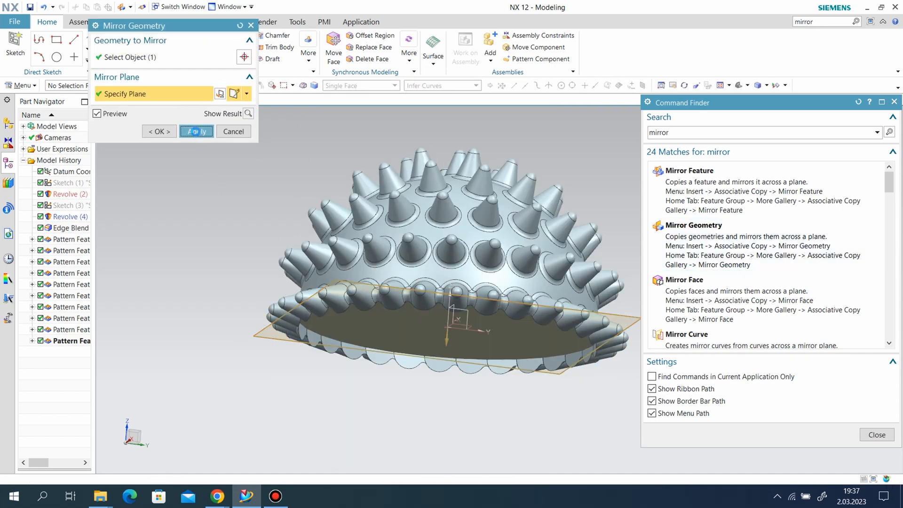
pyautogui.click(250, 25)
# Unite the original spiked half-sphere as target with its mirrored copy as tool, and close Unite and the Command Finder.
pyautogui.click(188, 51)
pyautogui.click(442, 263)
pyautogui.click(438, 339)
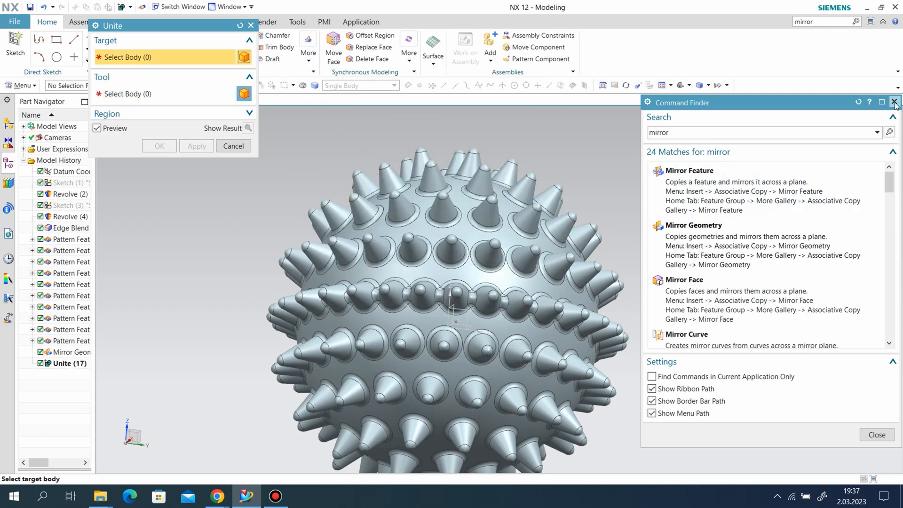
pyautogui.press('Escape')
pyautogui.scroll(-5, 602, 235)
pyautogui.moveTo(593, 246); pyautogui.dragTo(523, 272, button='middle')
pyautogui.rightClick(512, 272)
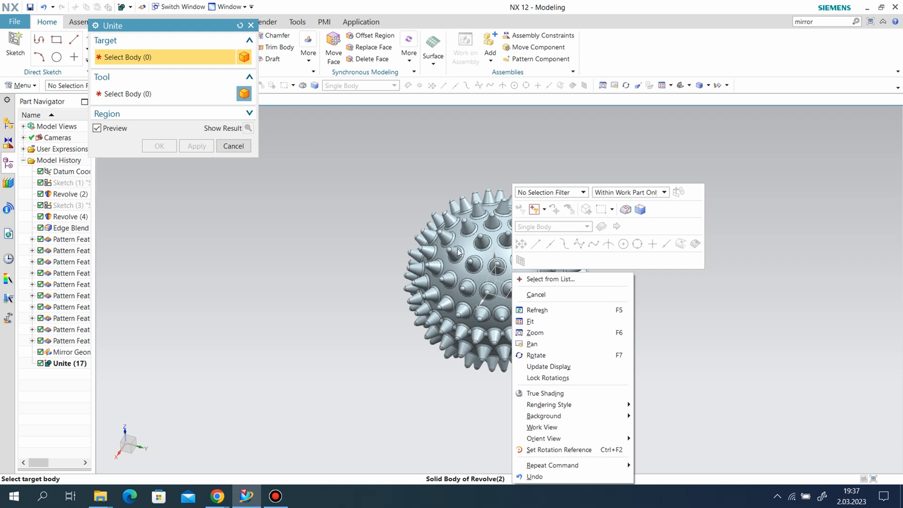
pyautogui.press('Escape')
pyautogui.press('Escape')
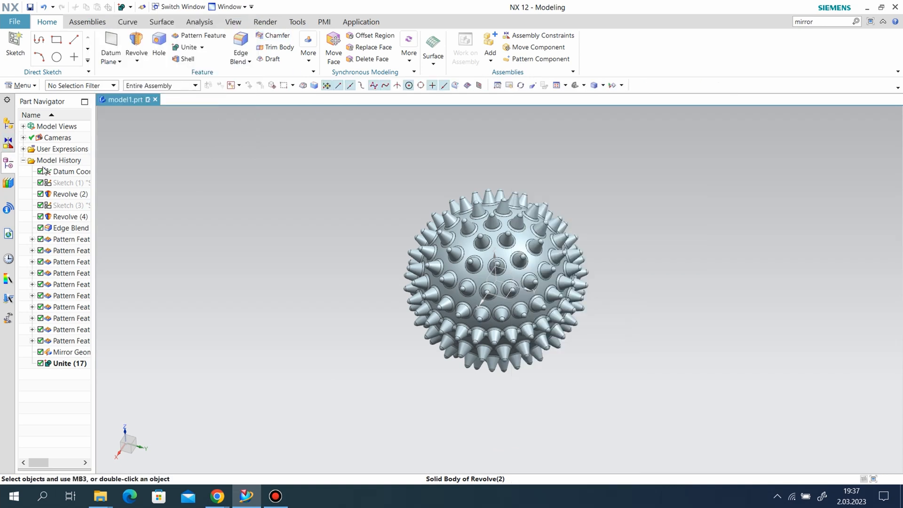
# Hide the datum coordinate system.
pyautogui.rightClick(52, 172)
pyautogui.press('Escape')
# Open the object display settings for the united spiked ball.
pyautogui.click(21, 86)
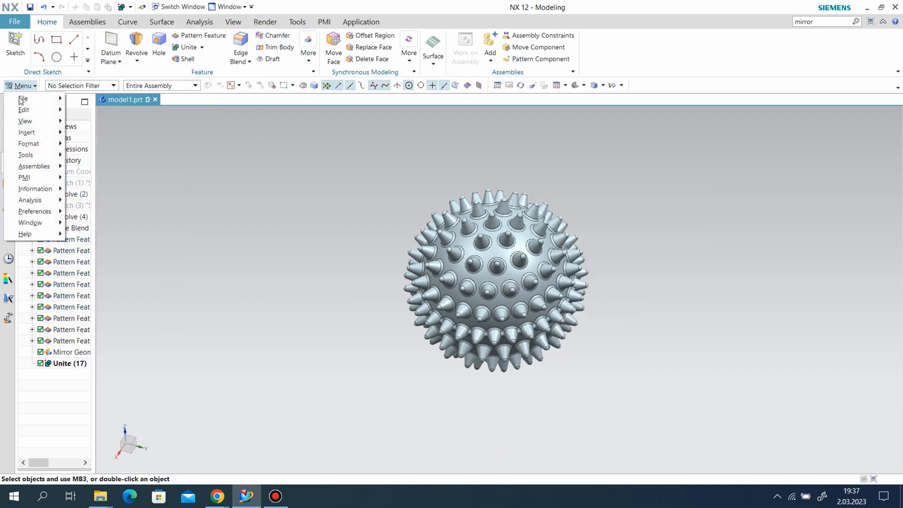
pyautogui.moveTo(20, 112)
pyautogui.click(136, 237)
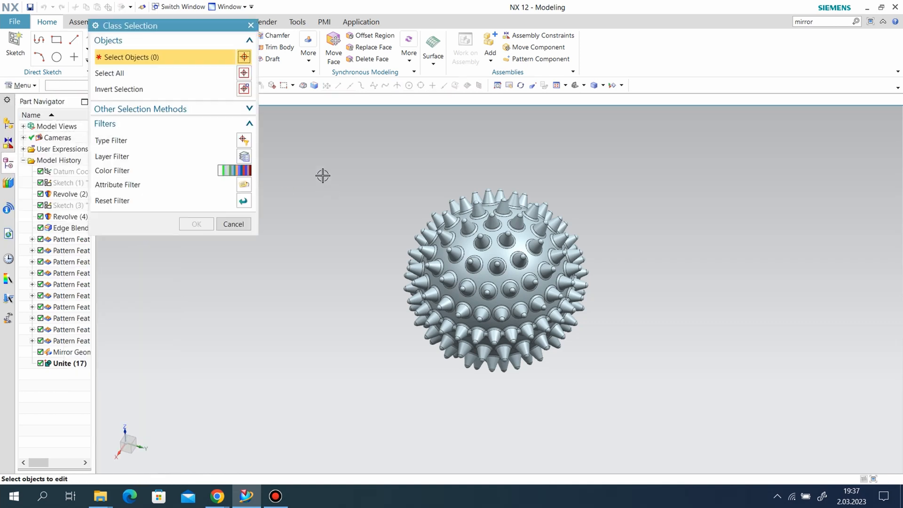
pyautogui.click(520, 281)
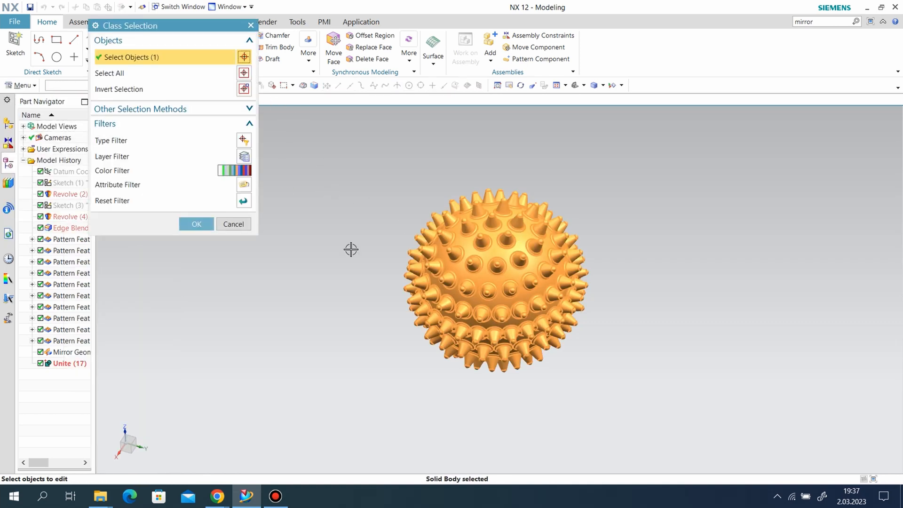
pyautogui.click(196, 224)
# Set the spiked ball's display color to bright orange from the favorite colors and accept the display change.
pyautogui.click(225, 92)
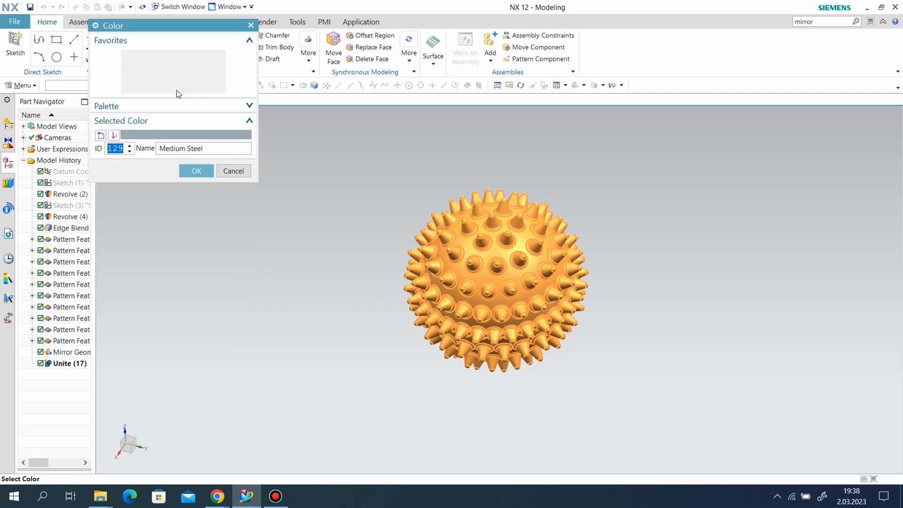
pyautogui.click(135, 74)
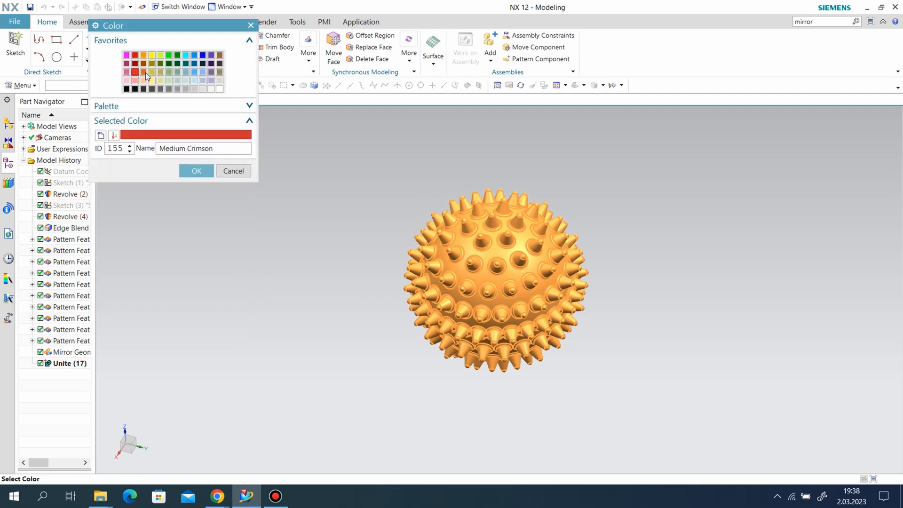
pyautogui.click(143, 73)
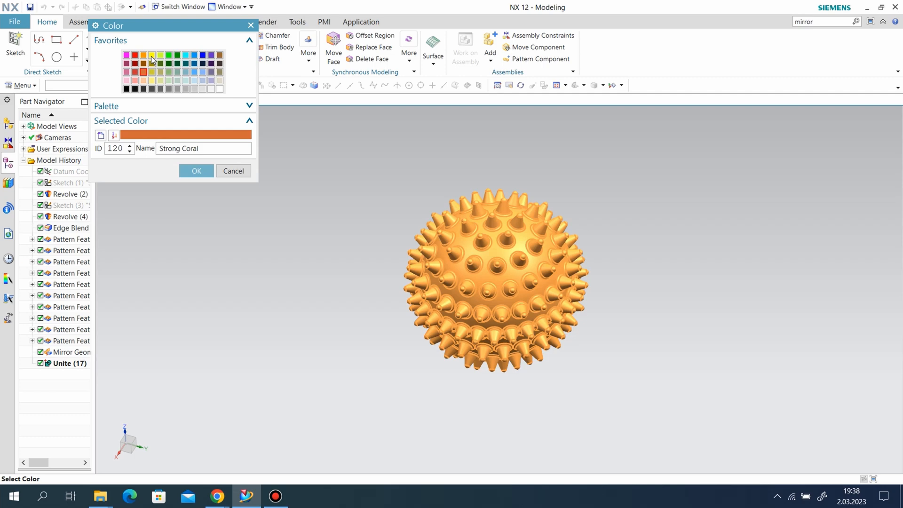
pyautogui.click(143, 56)
pyautogui.click(196, 170)
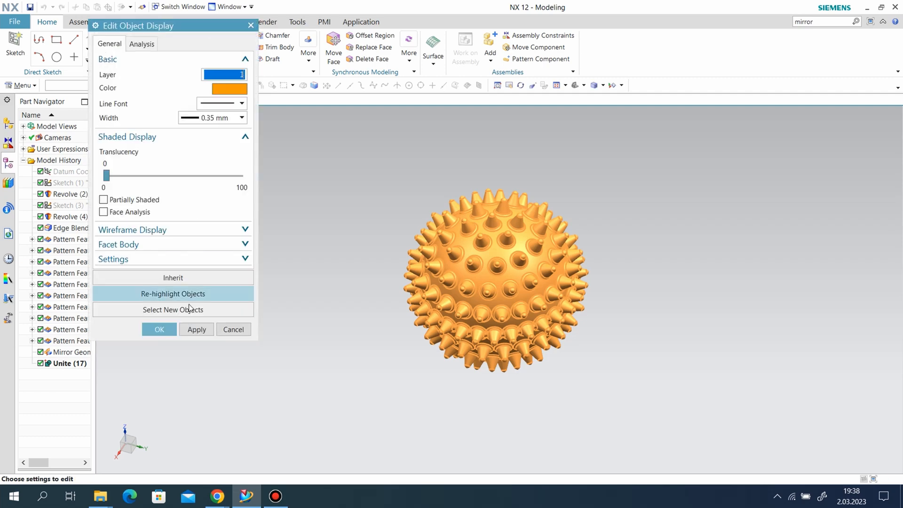
pyautogui.click(160, 329)
pyautogui.scroll(3, 685, 292)
pyautogui.moveTo(685, 292); pyautogui.dragTo(823, 202, button='middle')
pyautogui.moveTo(683, 353); pyautogui.dragTo(544, 316, button='middle')
pyautogui.scroll(-3, 544, 316)
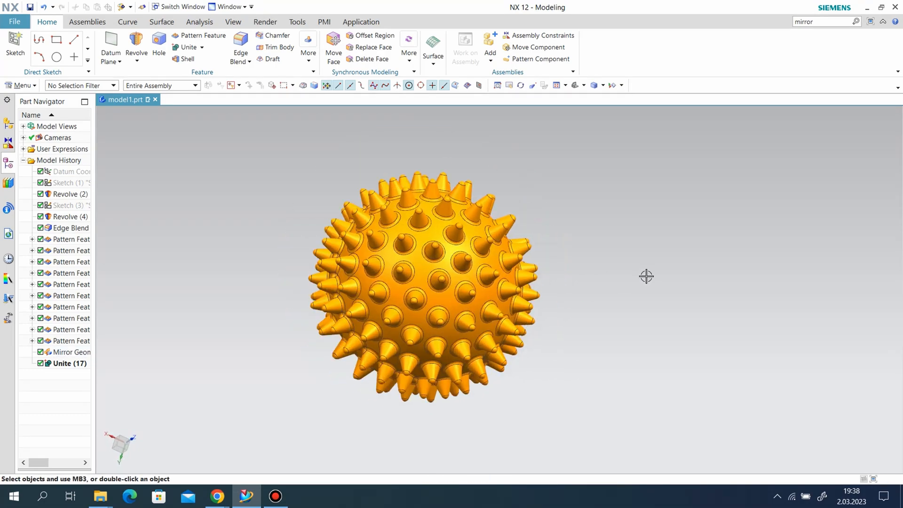